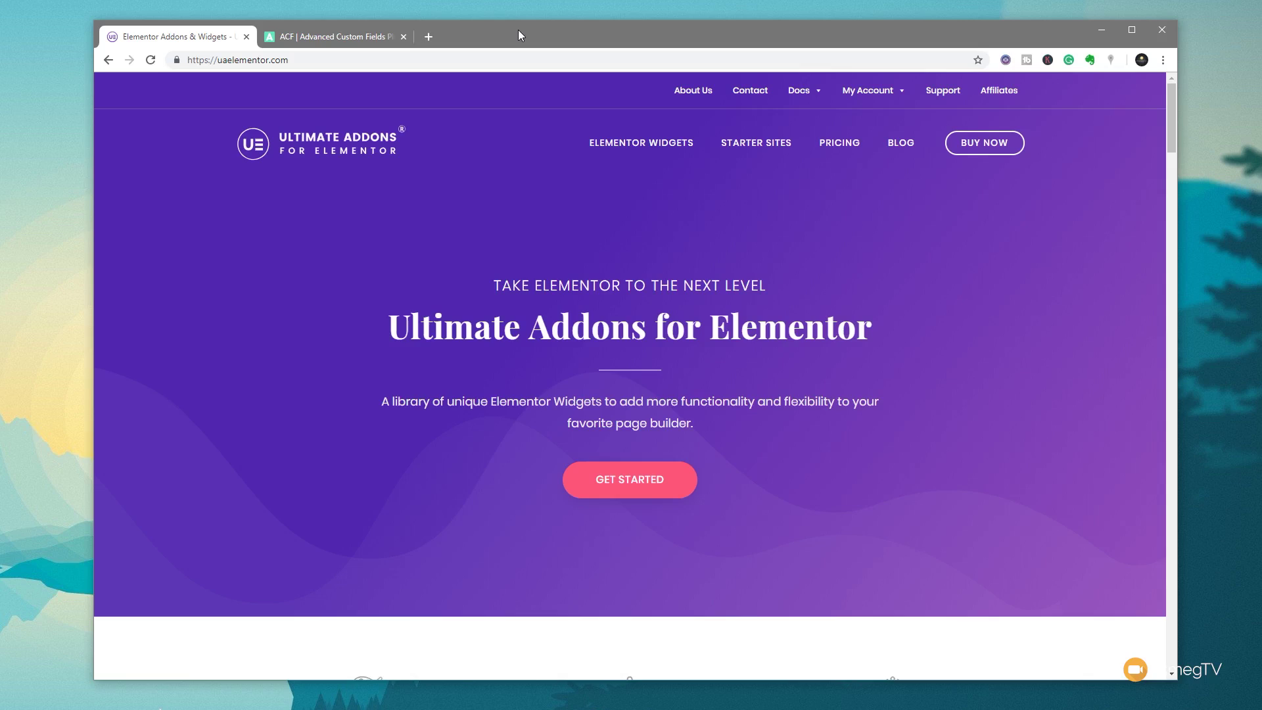
Switch to the tab showing the Advanced Custom Fields website.
click(331, 42)
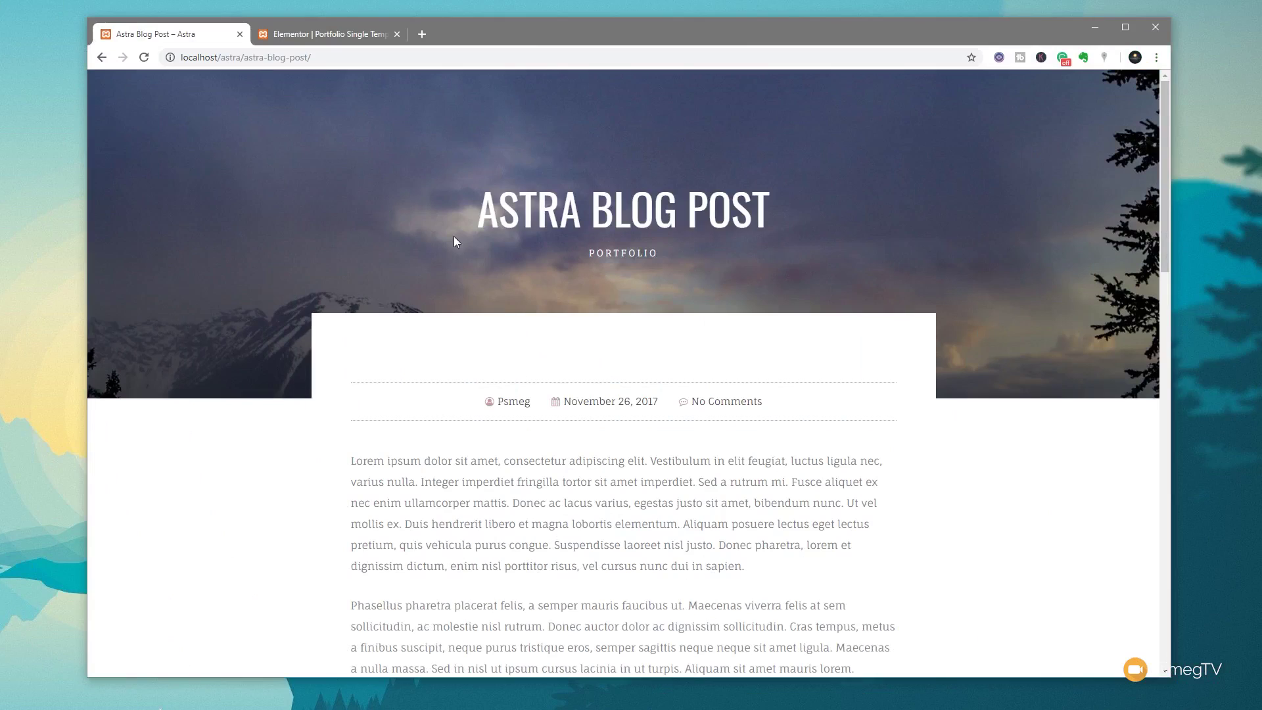
scroll(453, 236, down, 8)
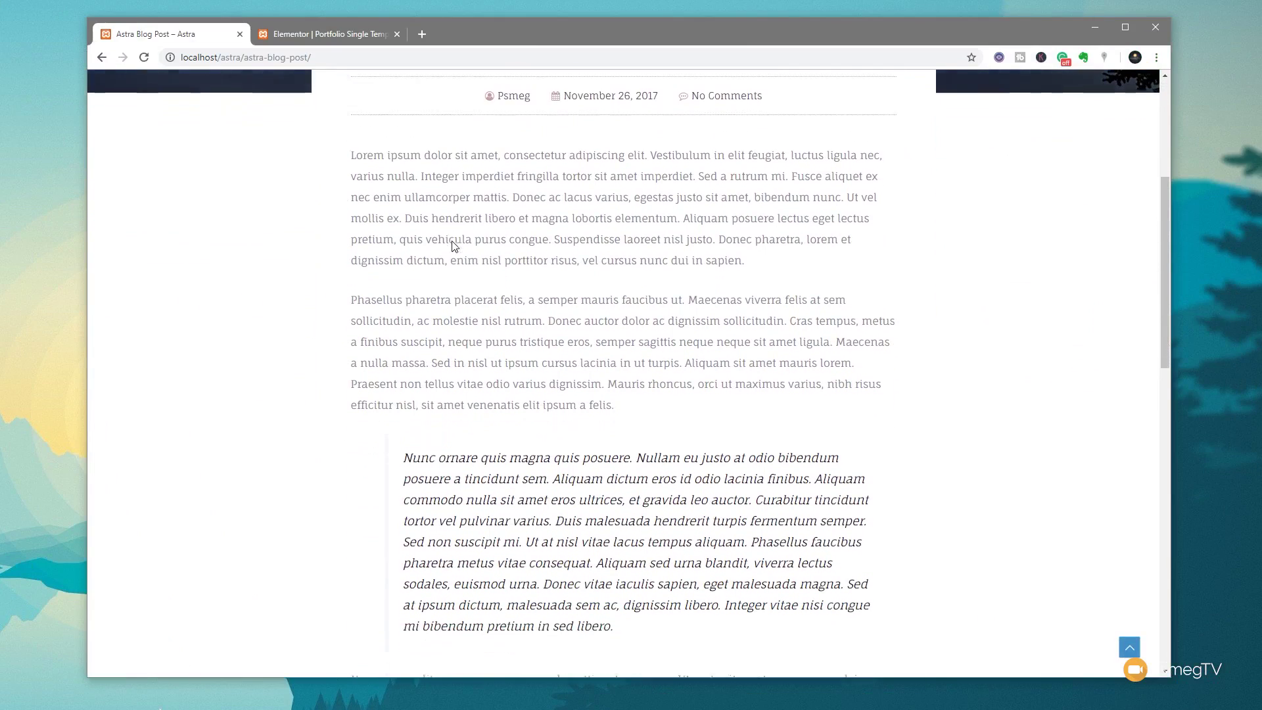
scroll(452, 242, down, 6)
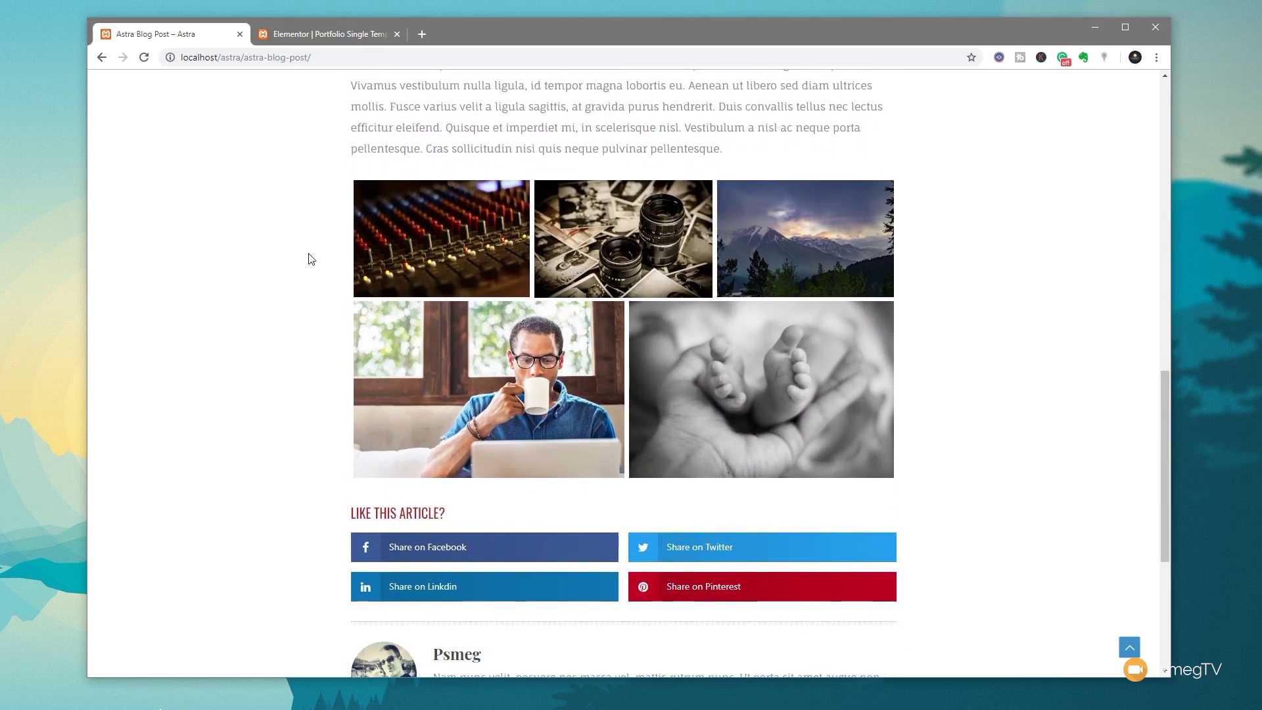
click(368, 259)
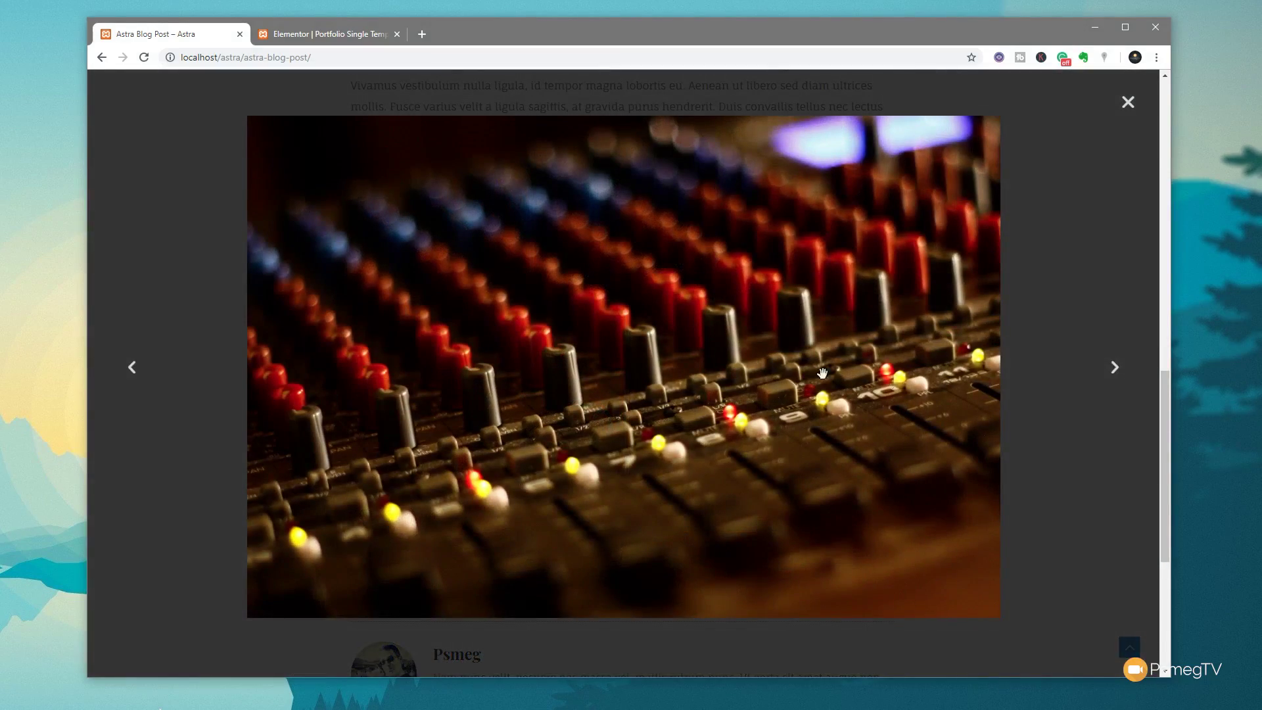
click(1114, 368)
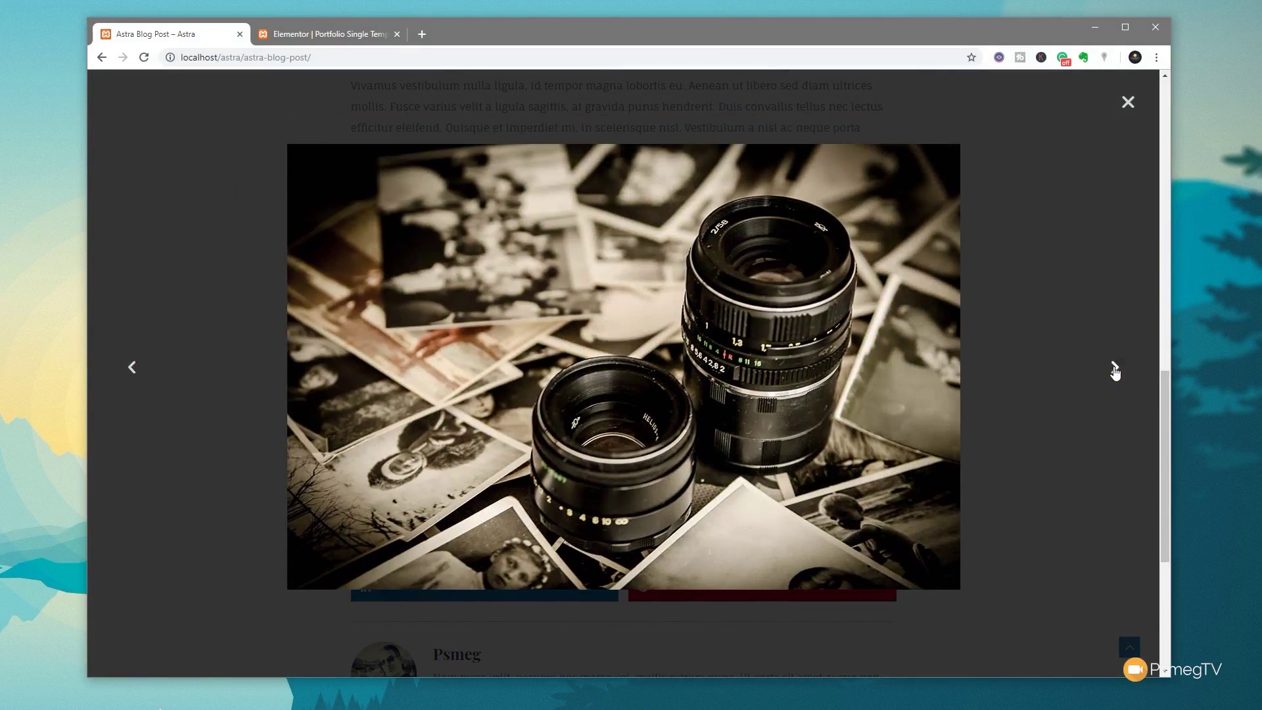
click(1127, 103)
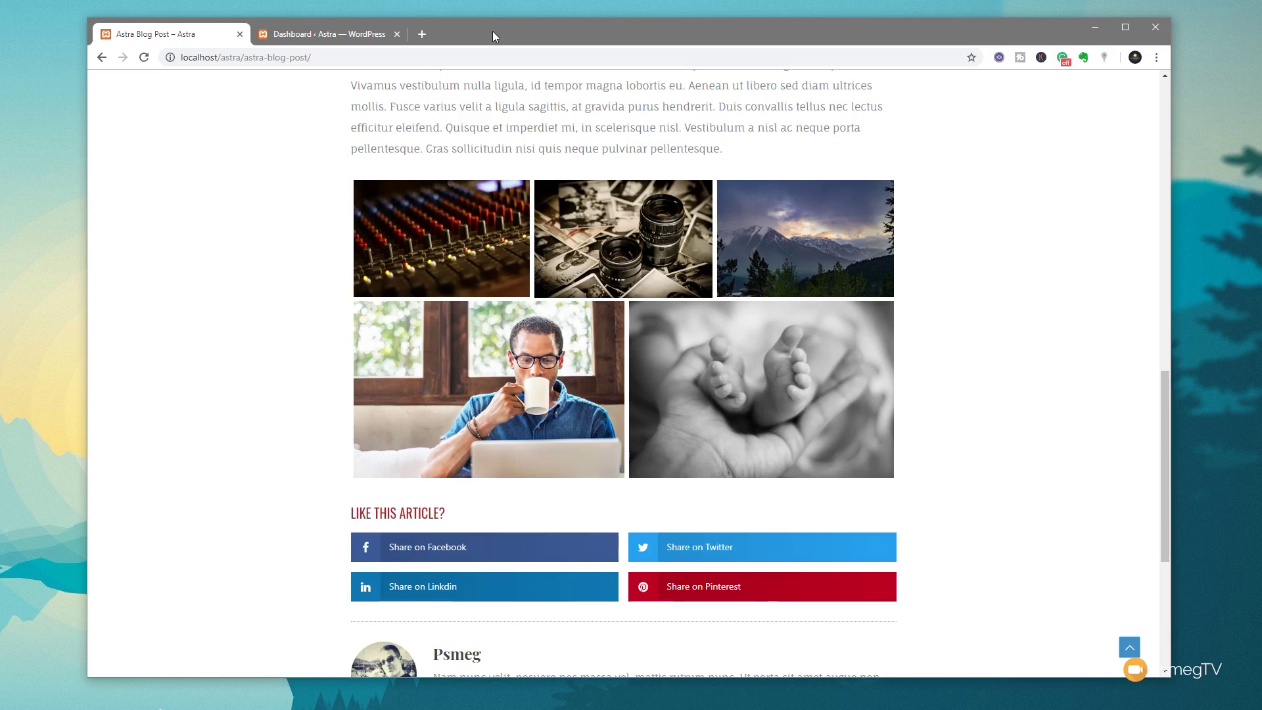
From the WordPress dashboard, start a new Custom Fields group titled 'Gallery'.
click(300, 34)
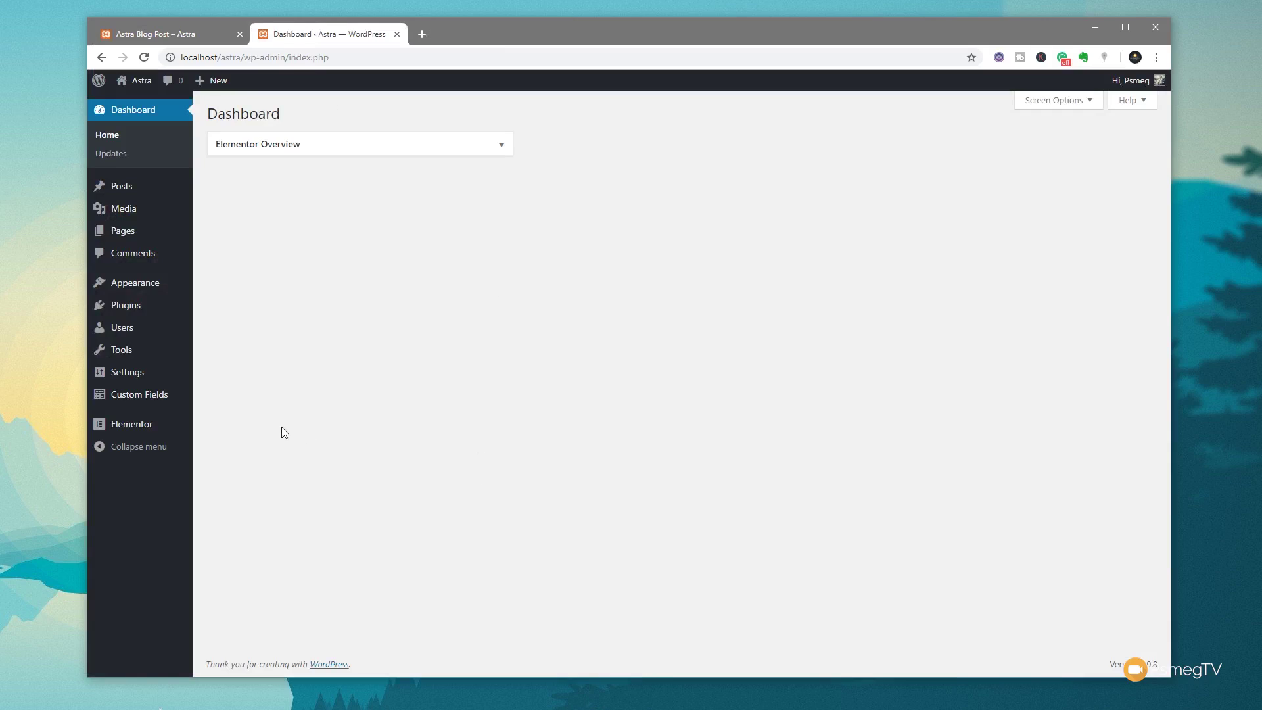
mouse_move(139, 401)
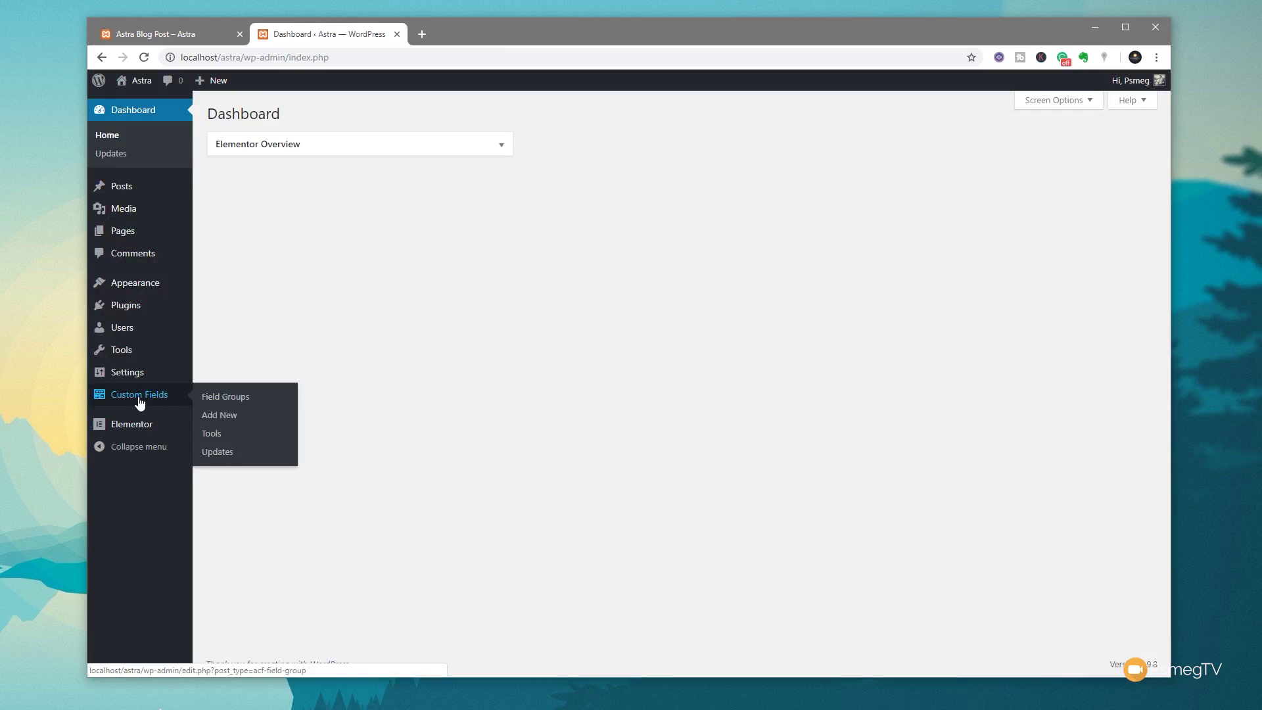
click(214, 421)
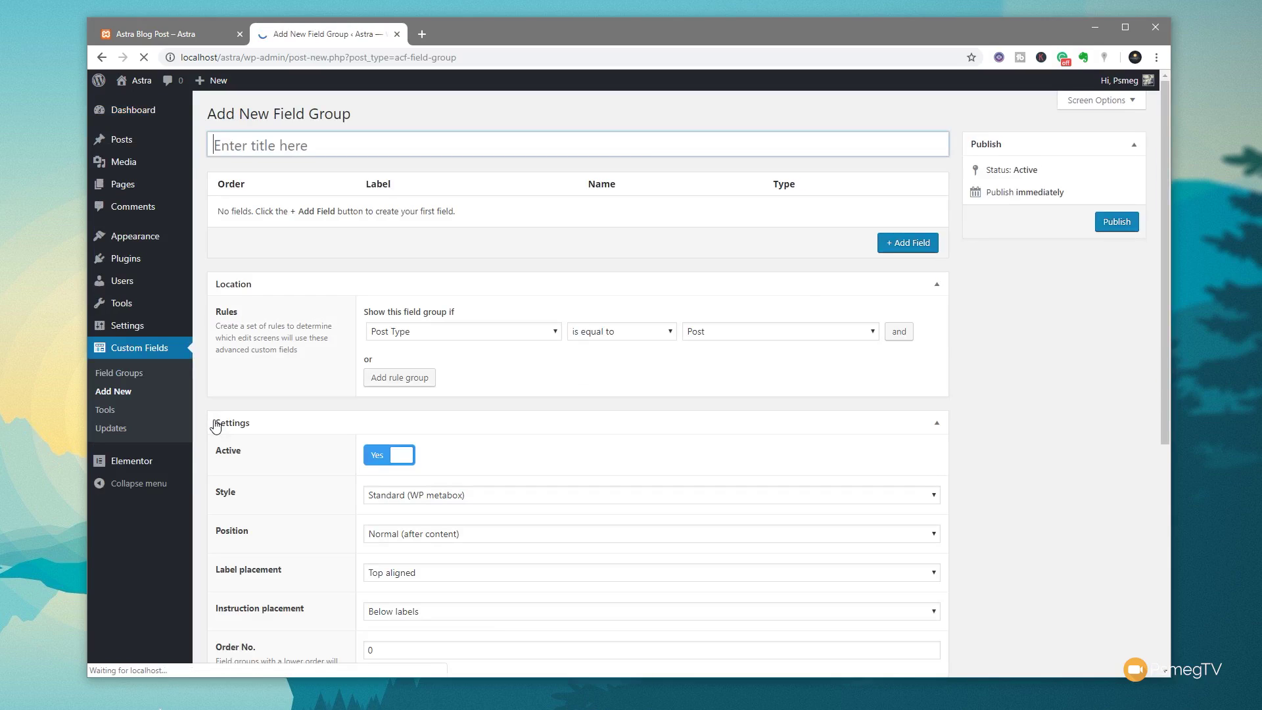
text(Galler)
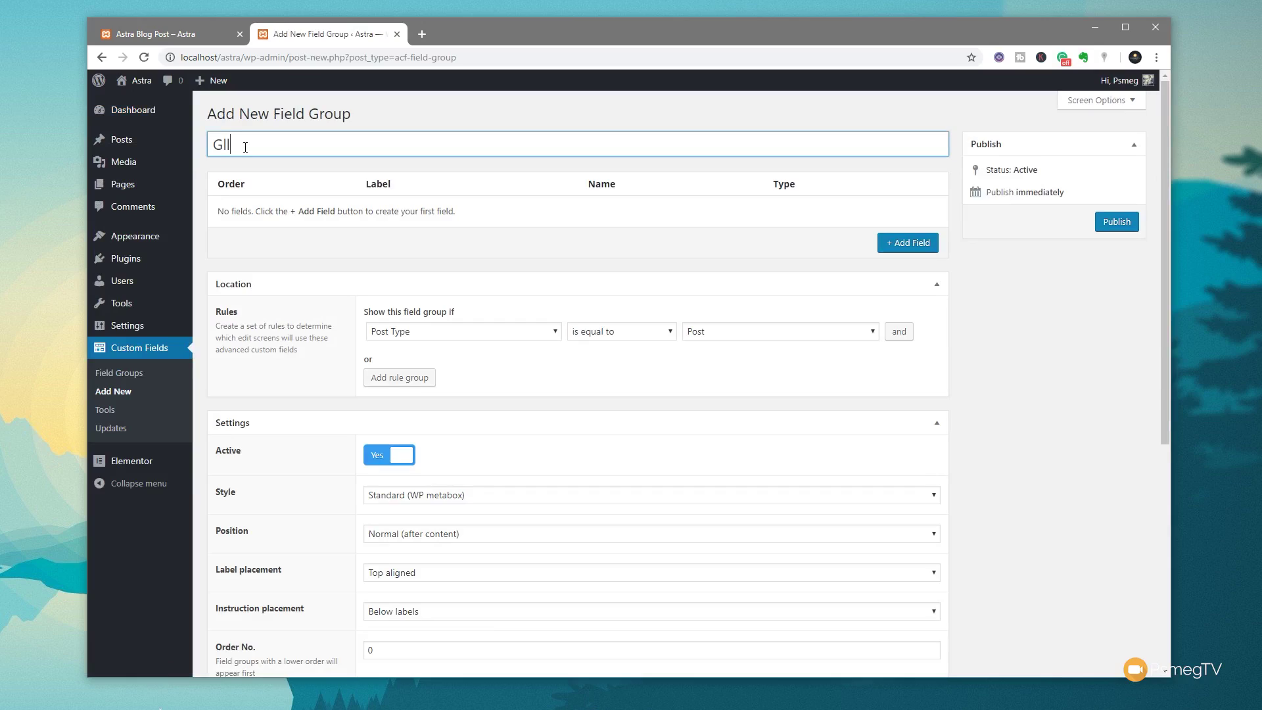
text(y)
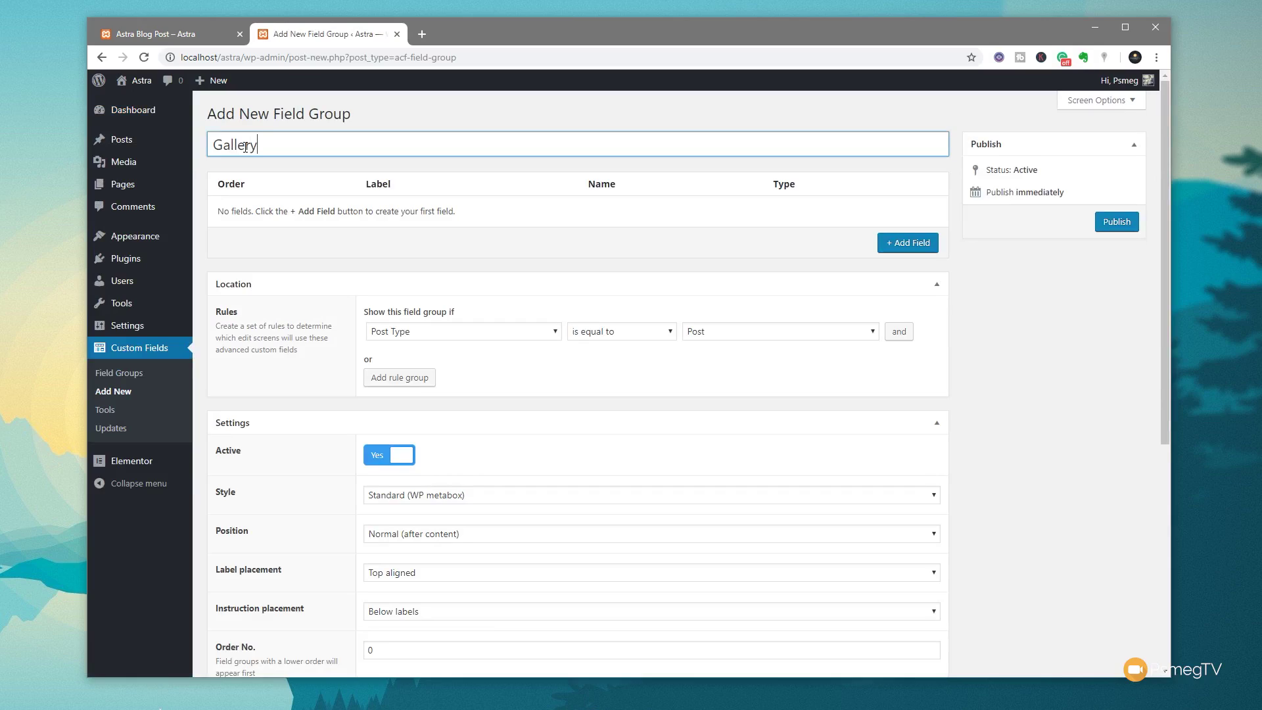
Add a field labelled 'Portfolio Gallery' so its name fills in as portfolio_gallery.
click(924, 252)
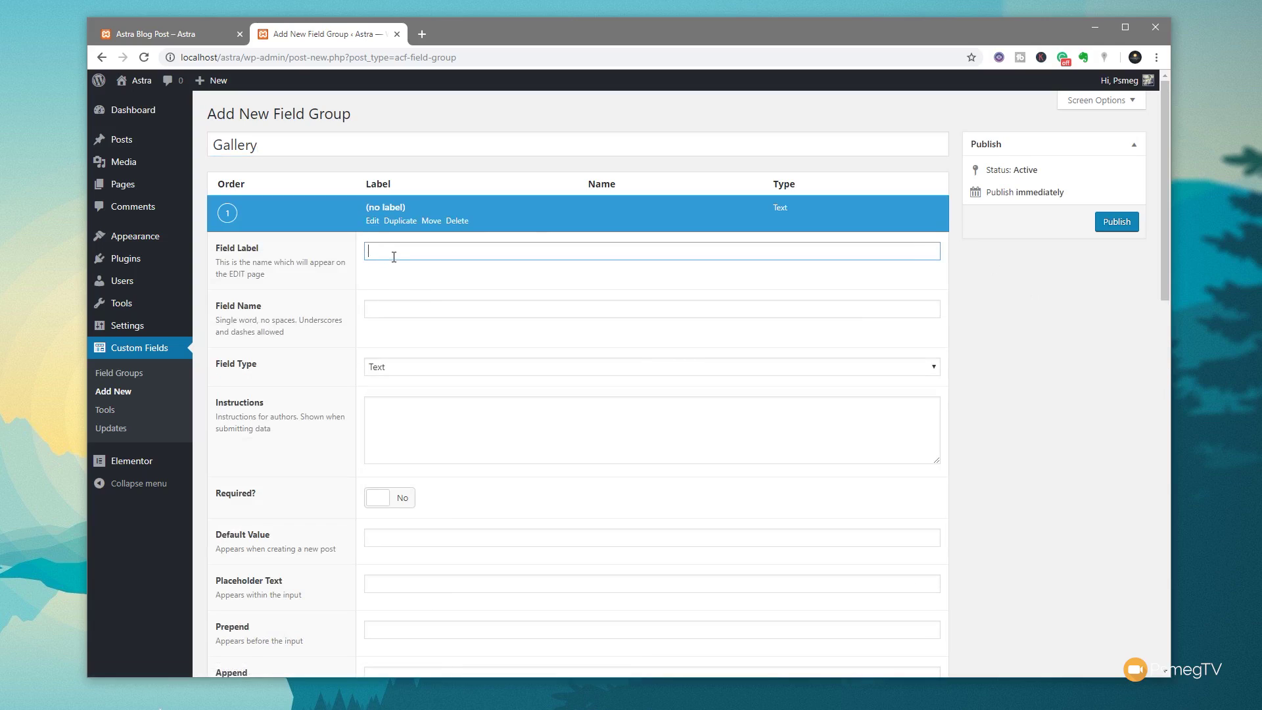
text(G)
key(BackSpace)
text(Posrt)
key(BackSpace)
key(BackSpace)
text(rtfolio Gll)
text(allery)
click(425, 305)
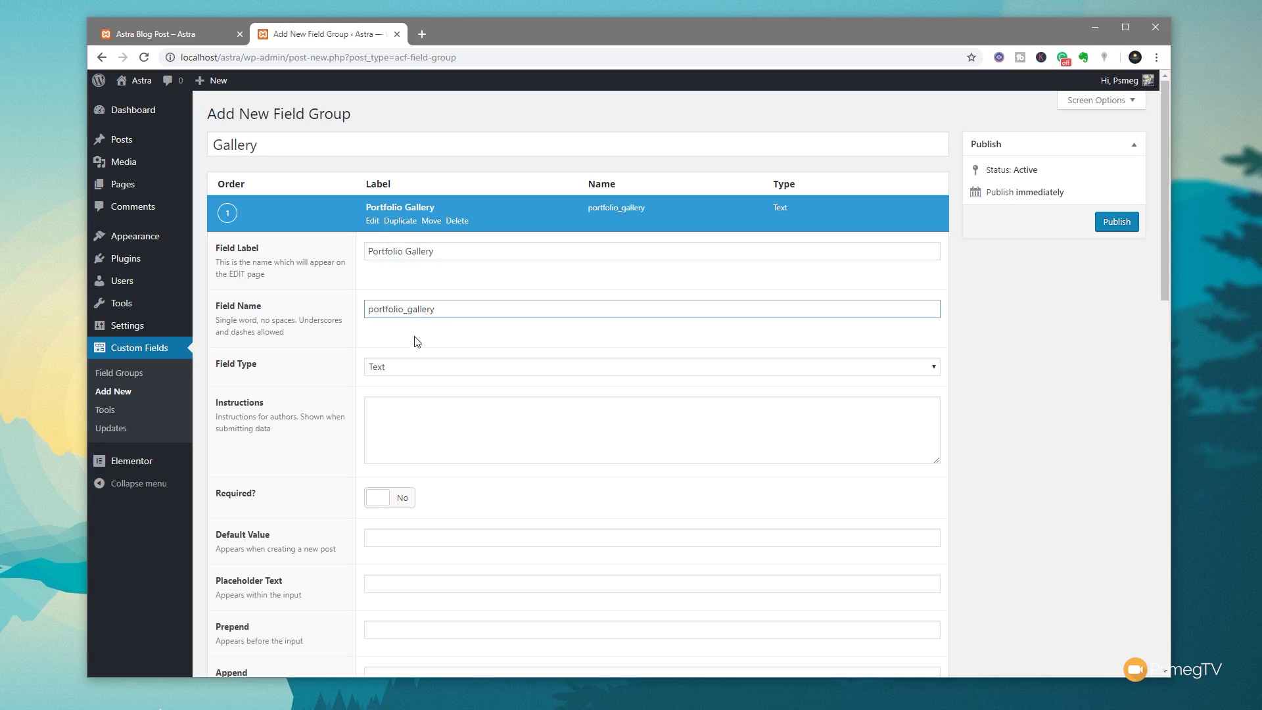
Set the Portfolio Gallery field's type to Gallery.
click(440, 372)
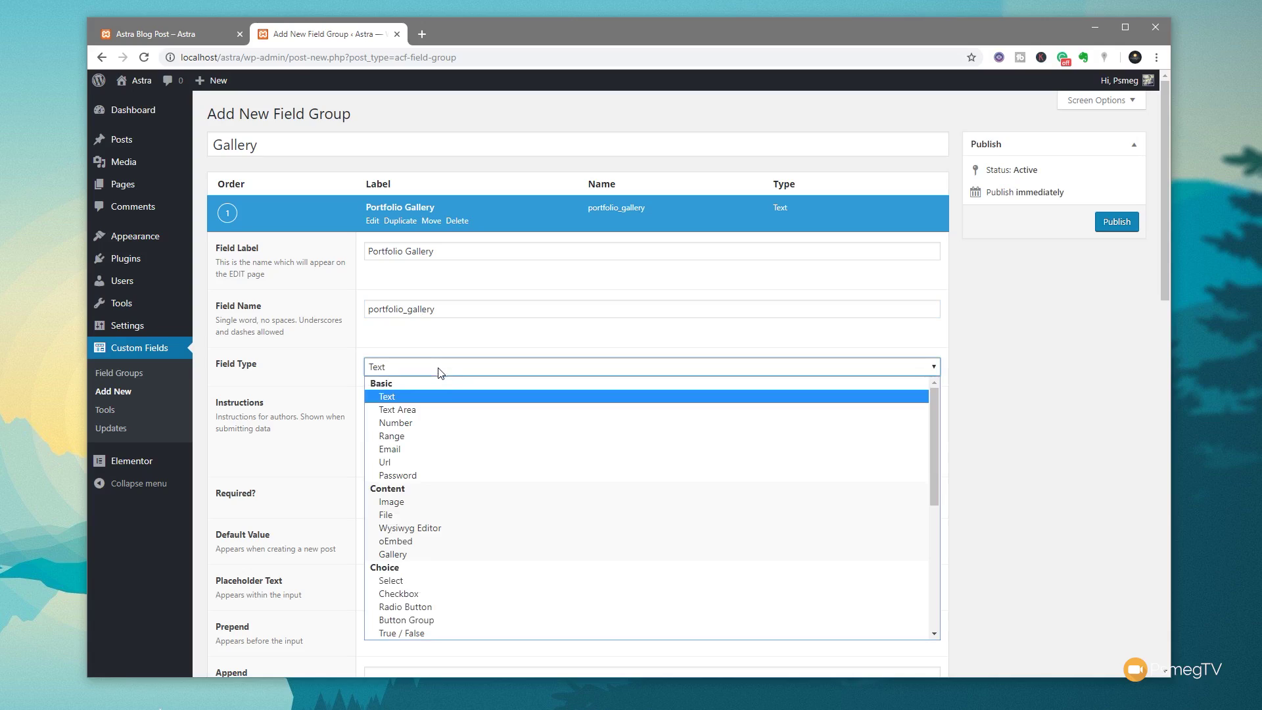
scroll(462, 462, down, 2)
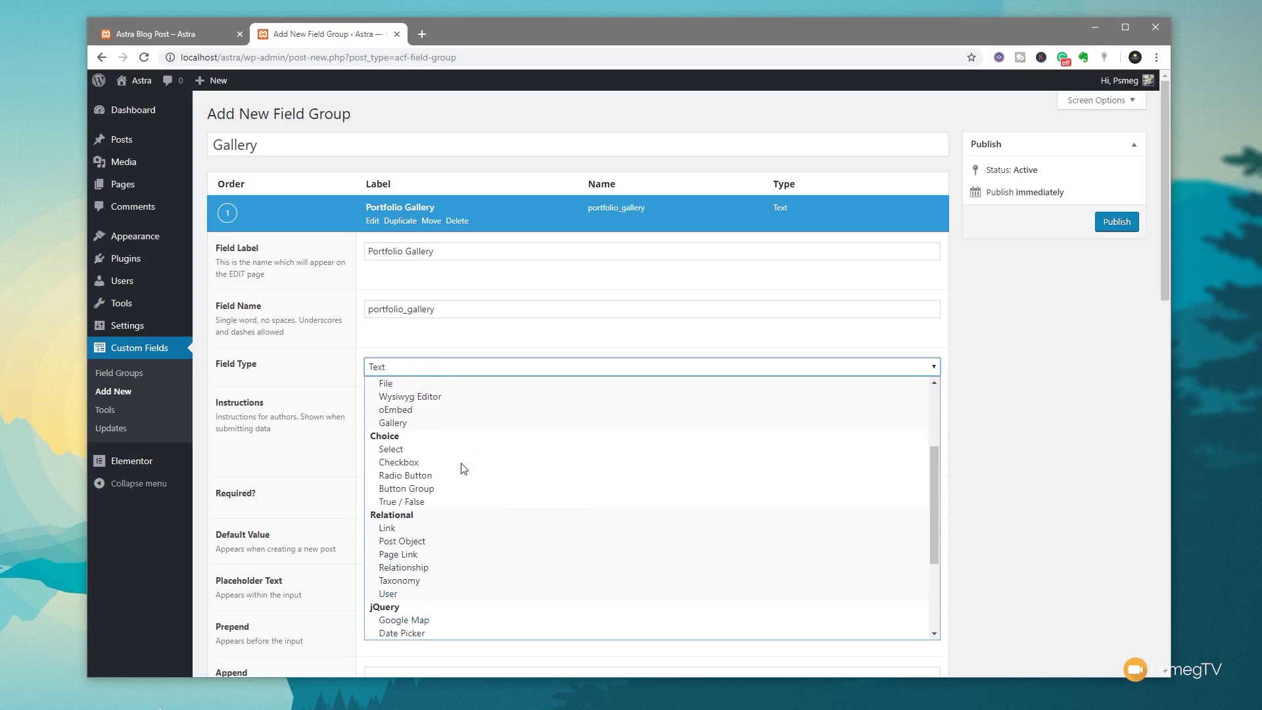
click(464, 424)
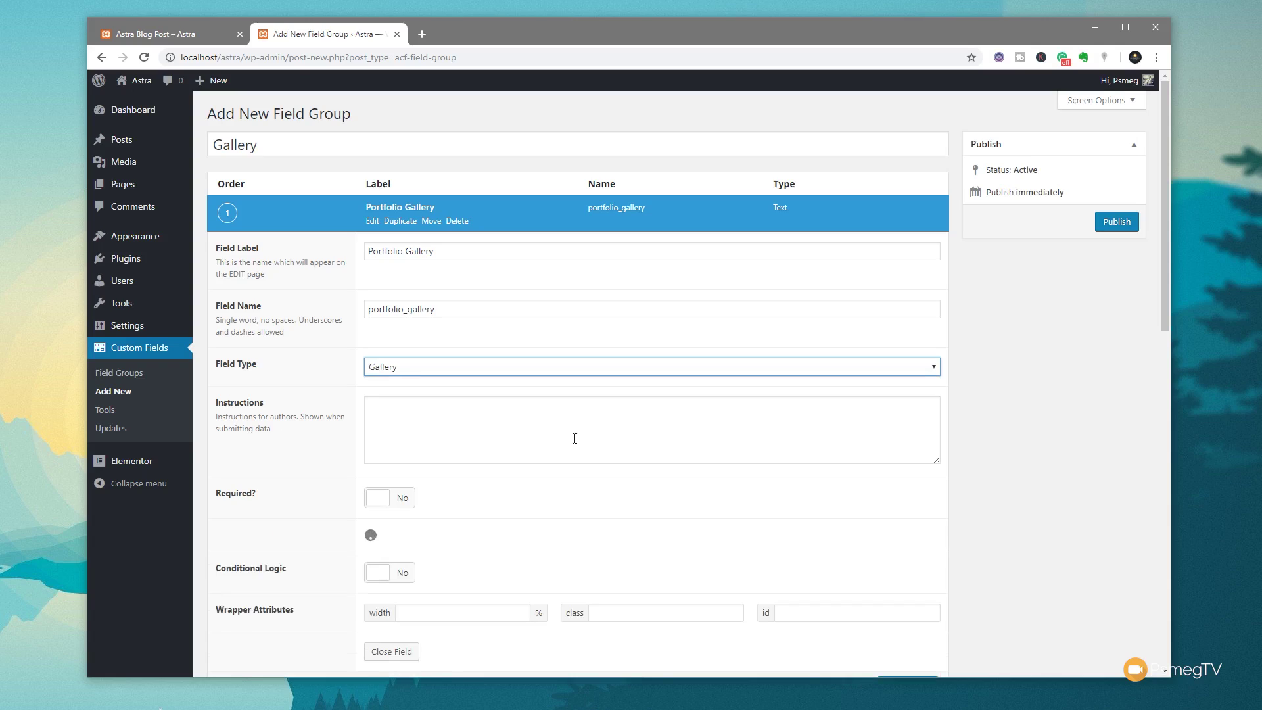
scroll(993, 437, down, 3)
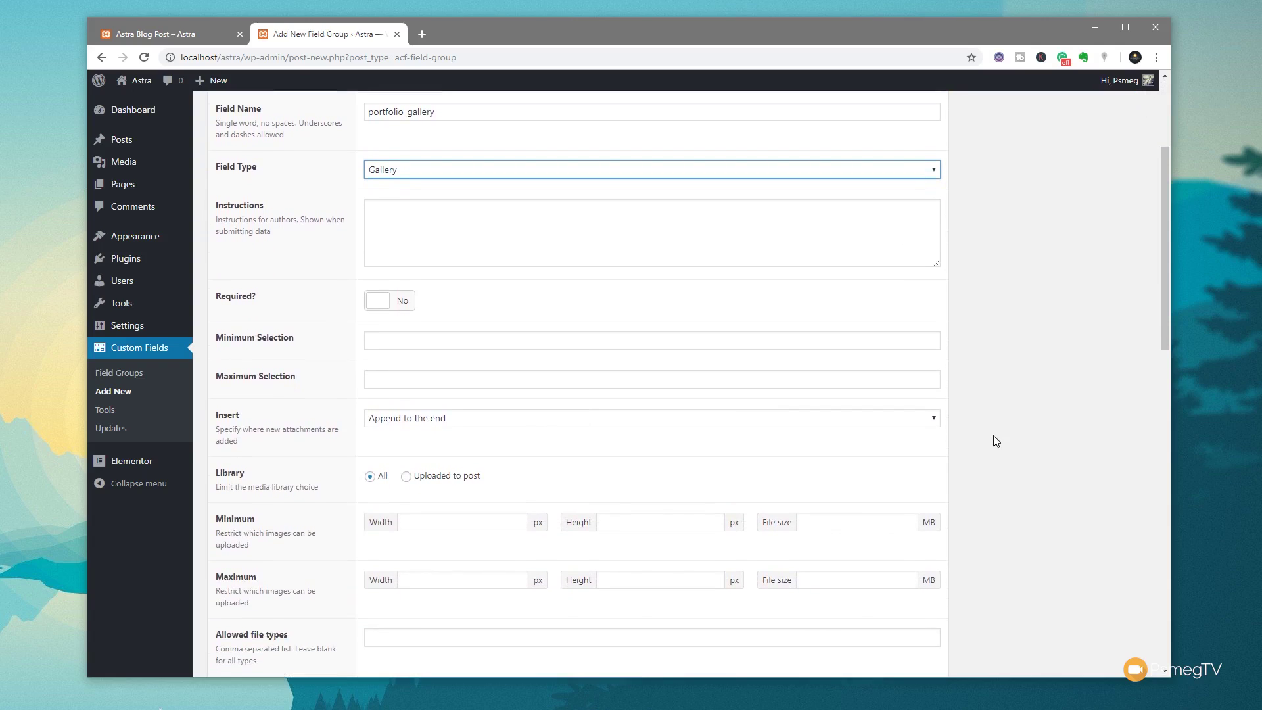
scroll(991, 436, down, 1)
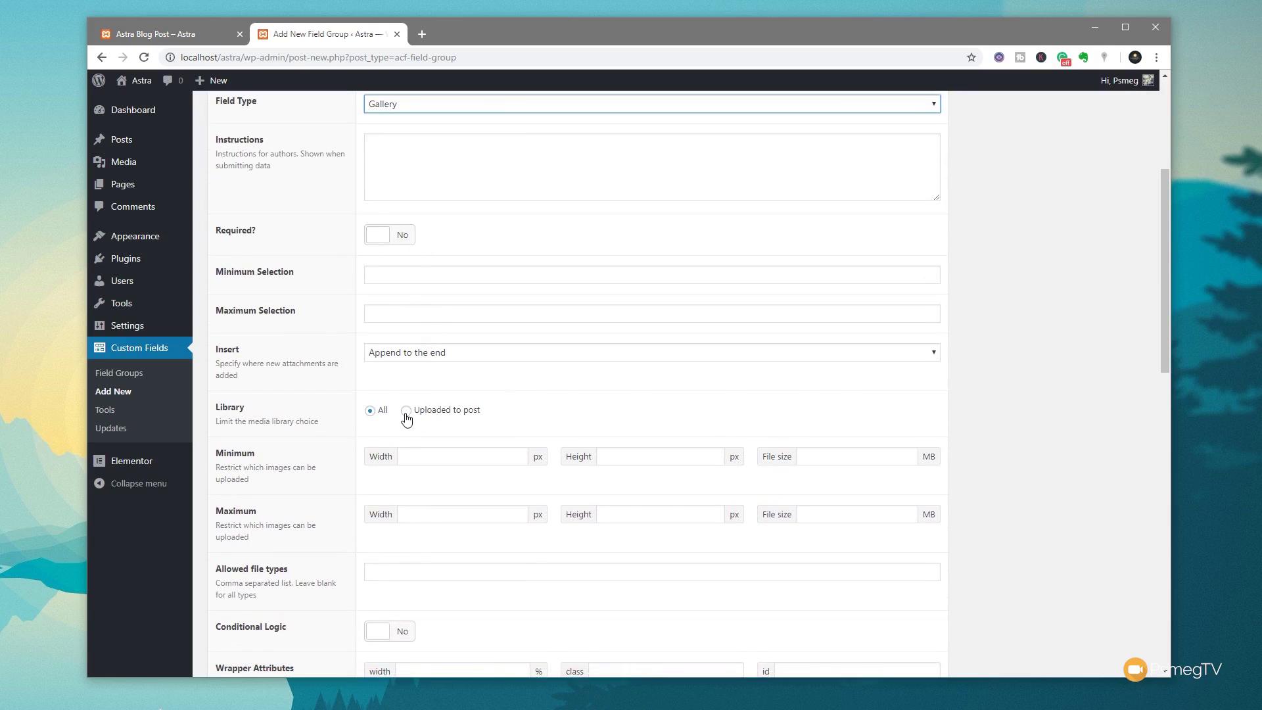
click(382, 569)
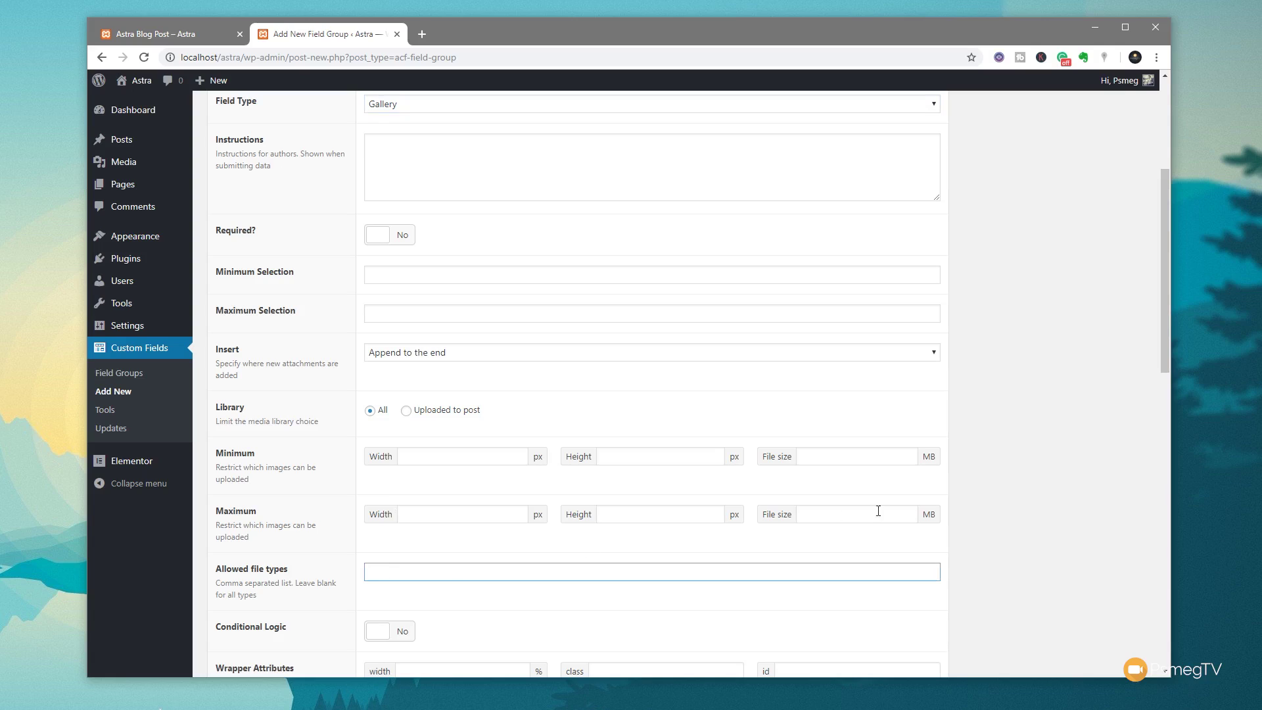
scroll(966, 524, down, 7)
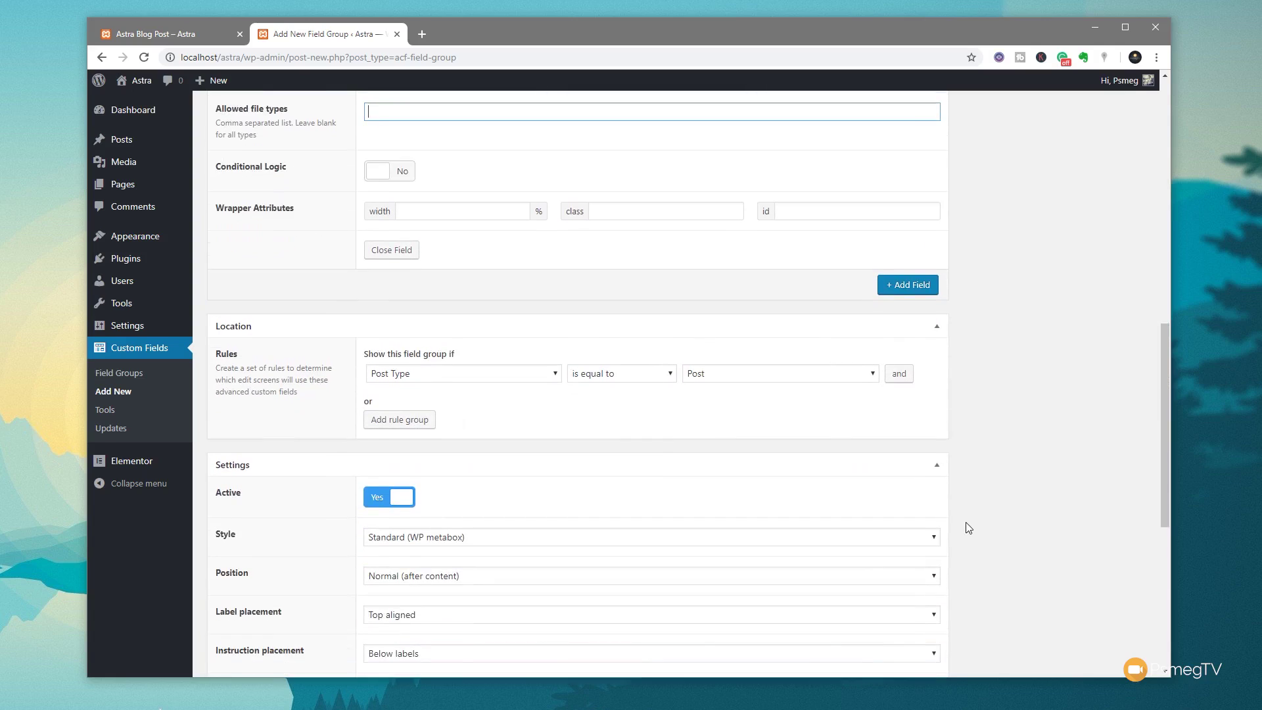
scroll(966, 524, down, 2)
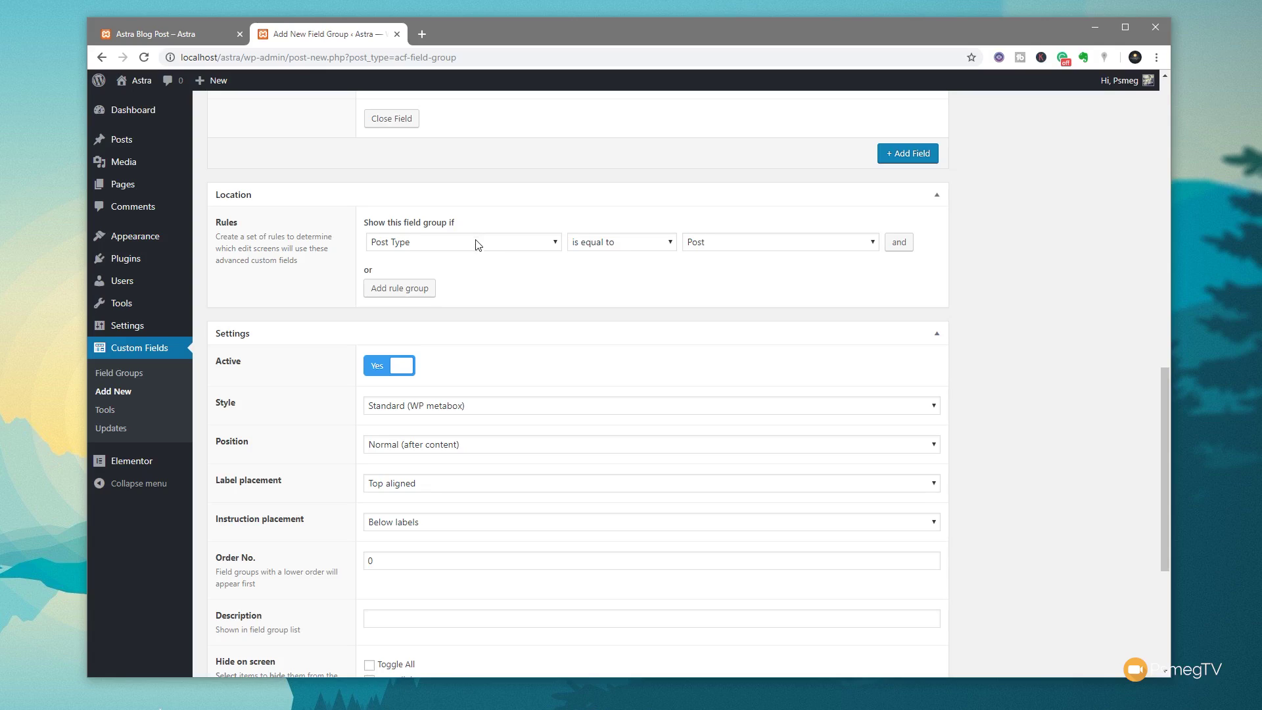
Set the location rule to Post Category is equal to Portfolio and publish the field group.
click(545, 244)
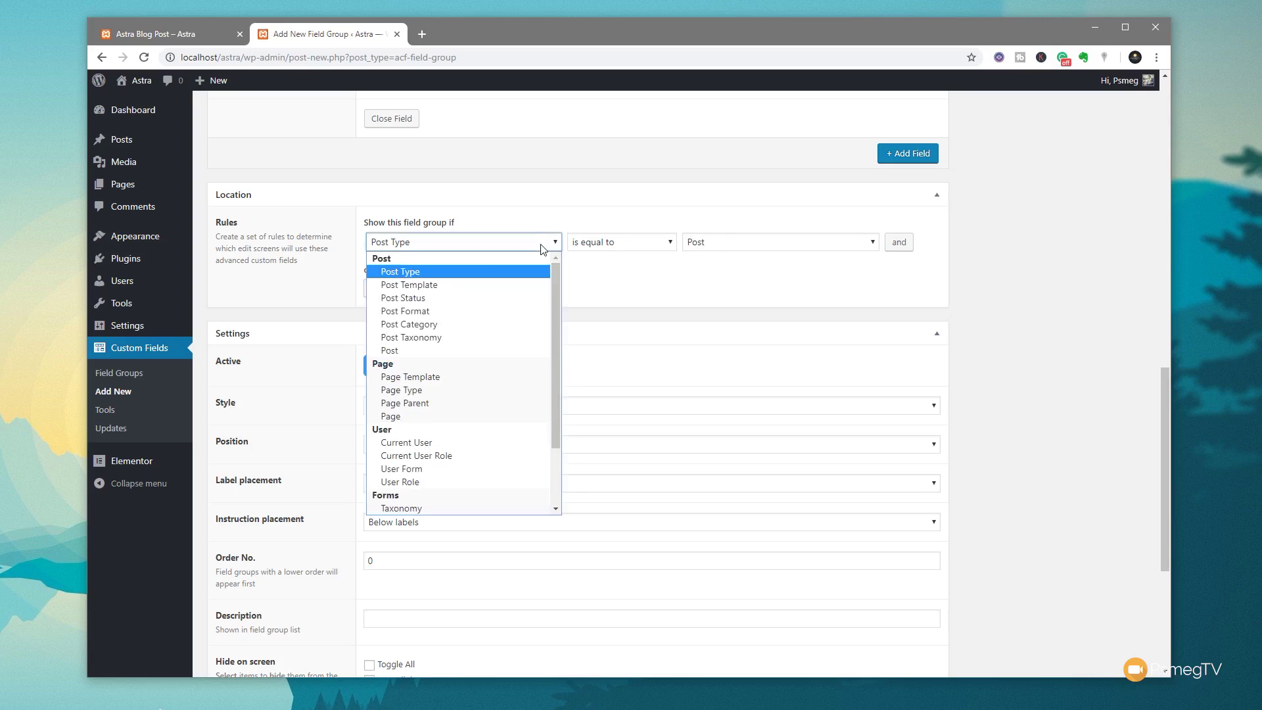
click(444, 325)
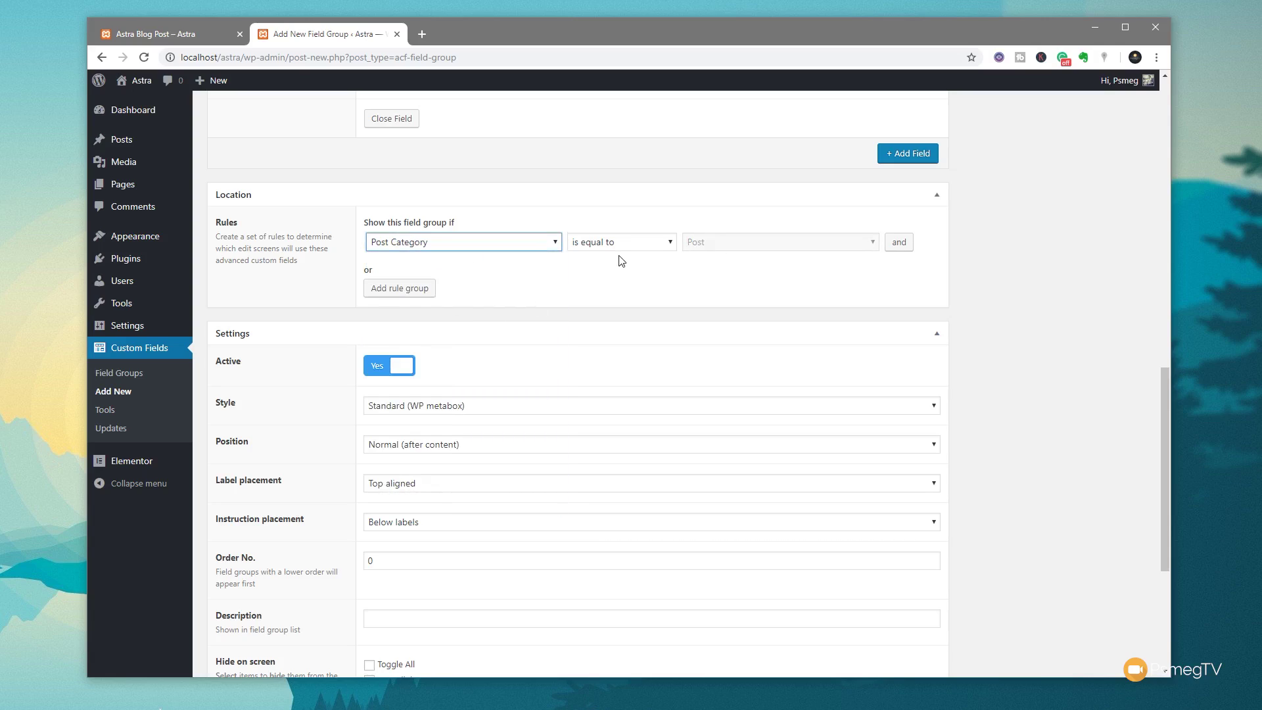
click(716, 243)
click(713, 284)
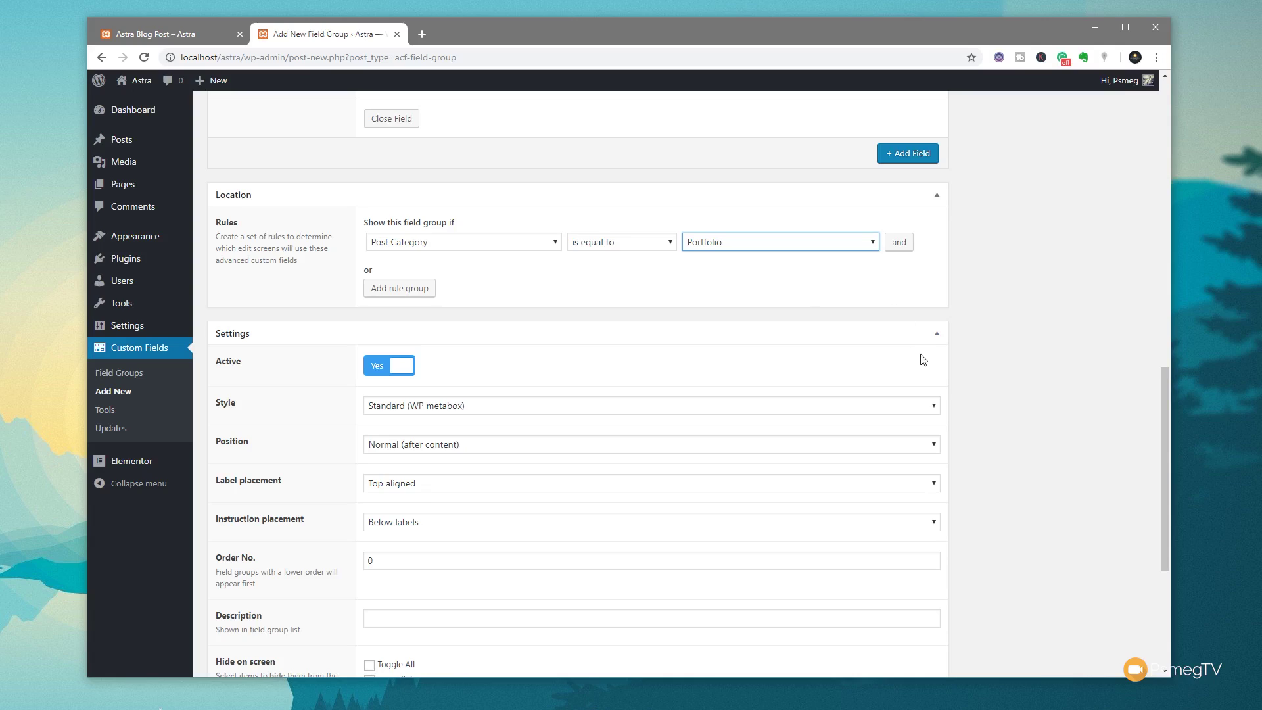
scroll(1003, 391, down, 3)
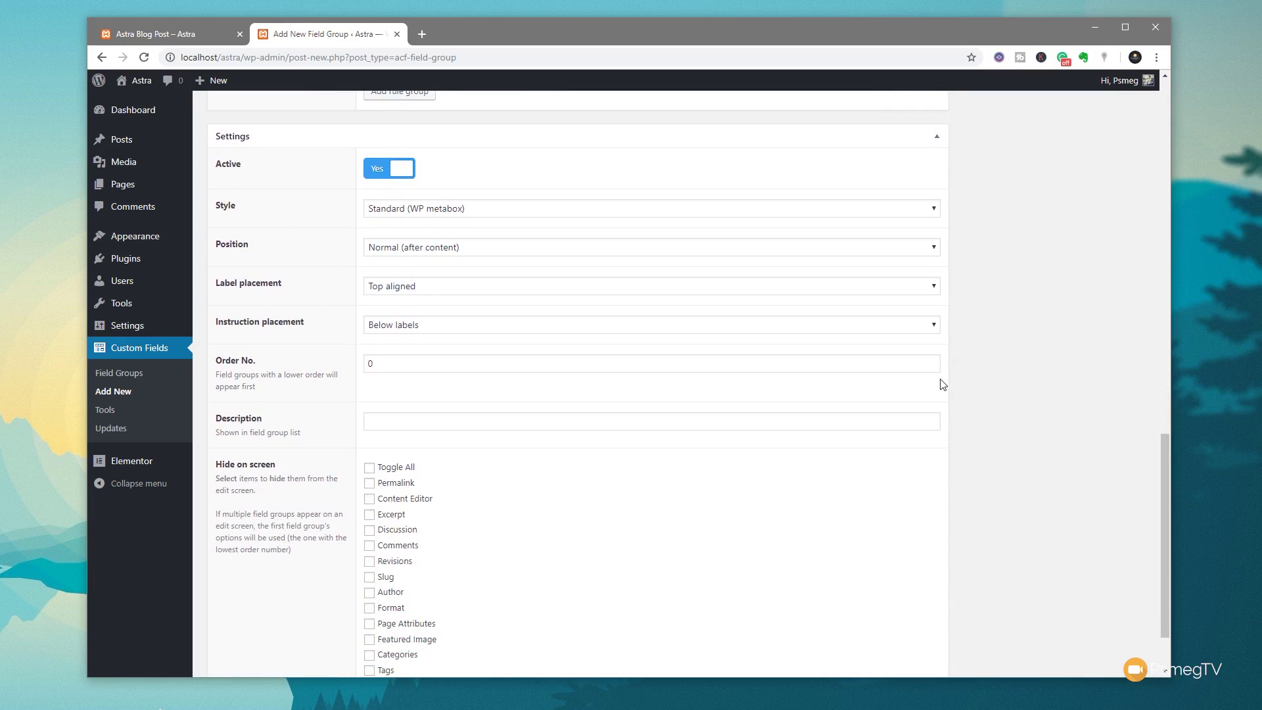
scroll(957, 377, up, 15)
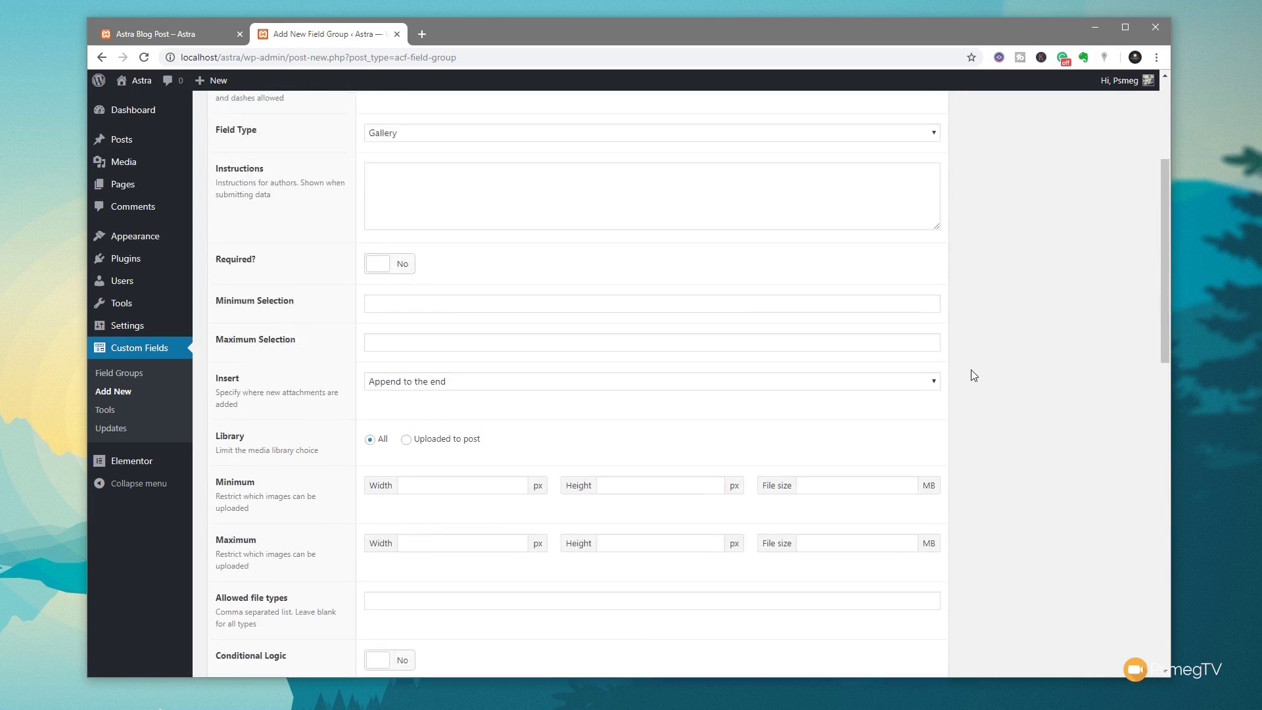
click(1103, 224)
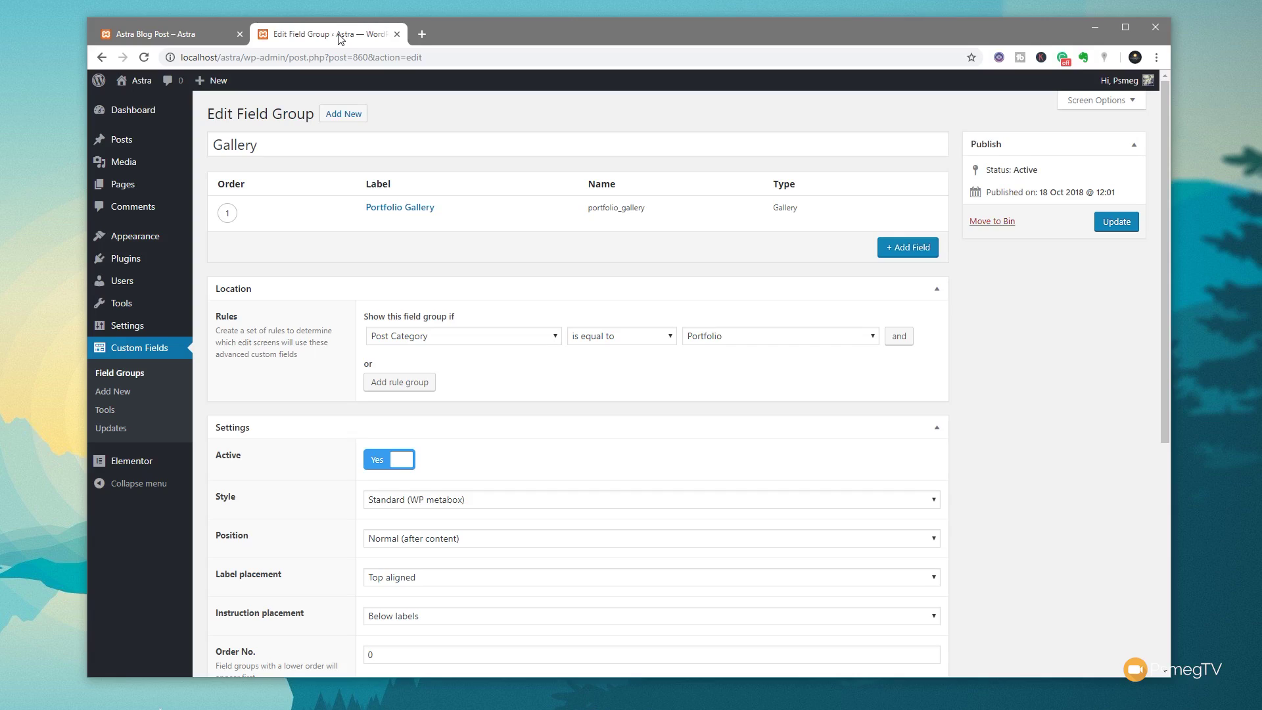
mouse_move(125, 136)
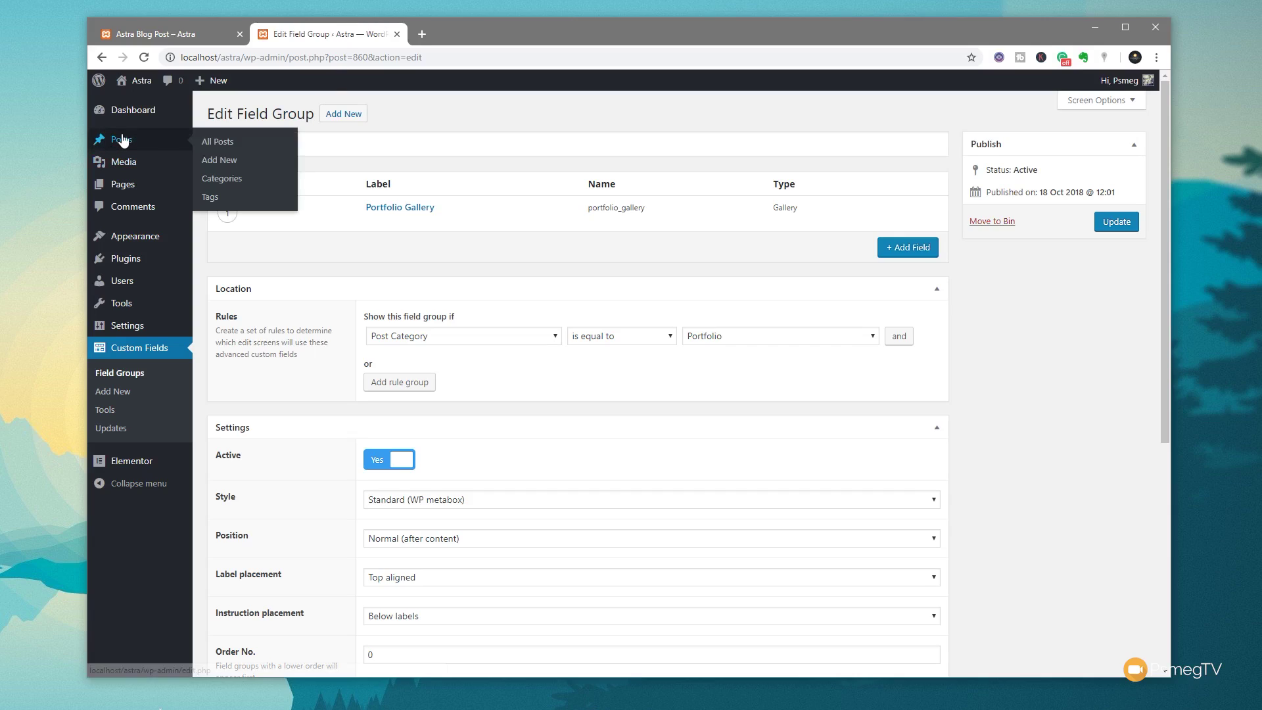
click(230, 146)
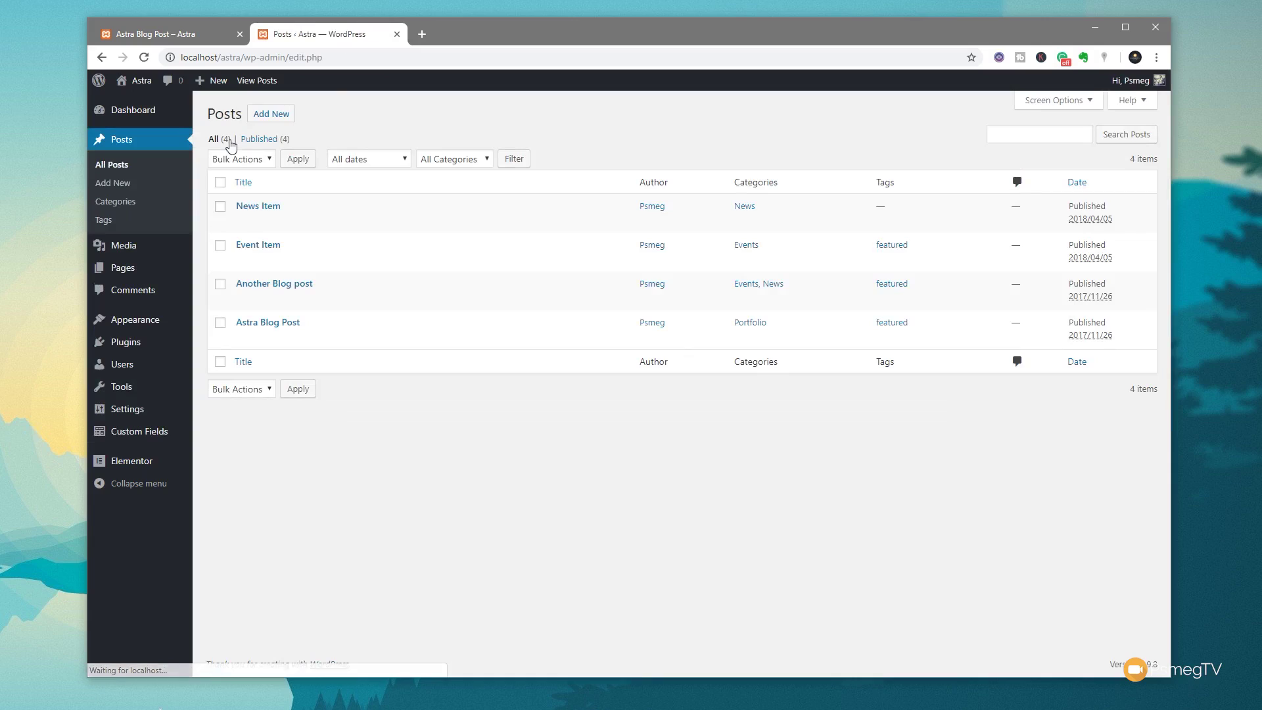
click(273, 323)
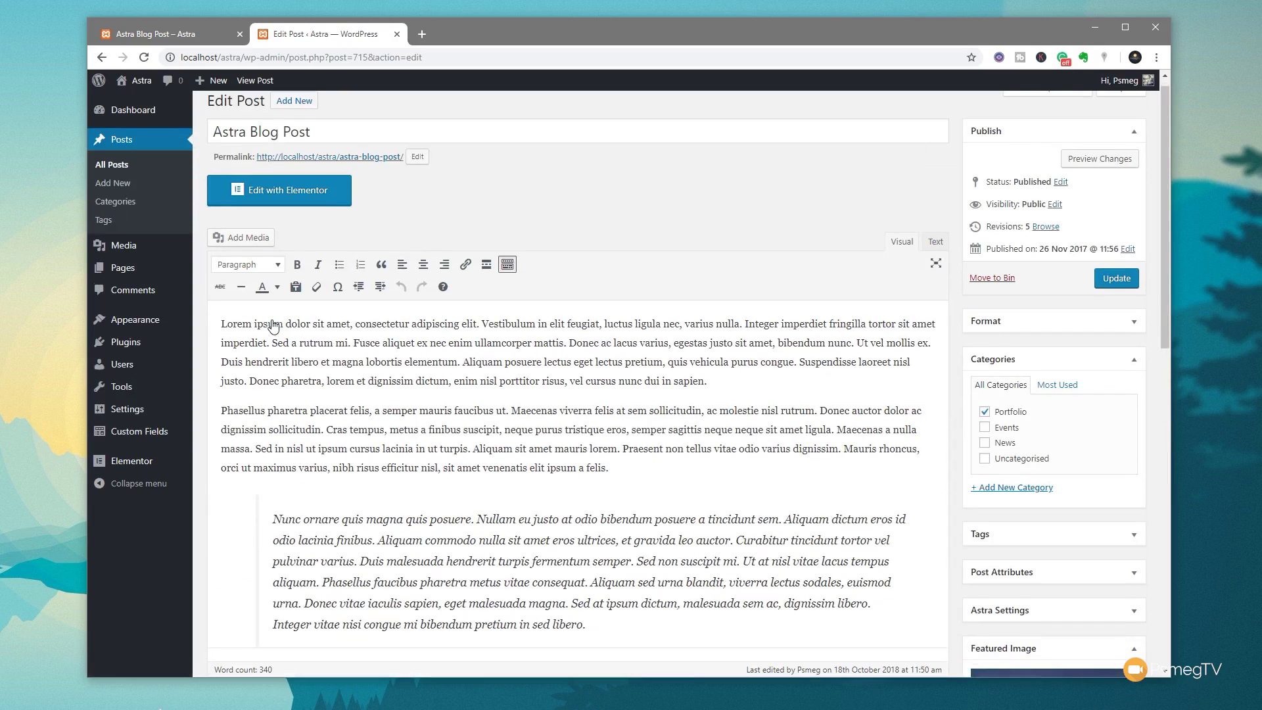
scroll(818, 342, down, 2)
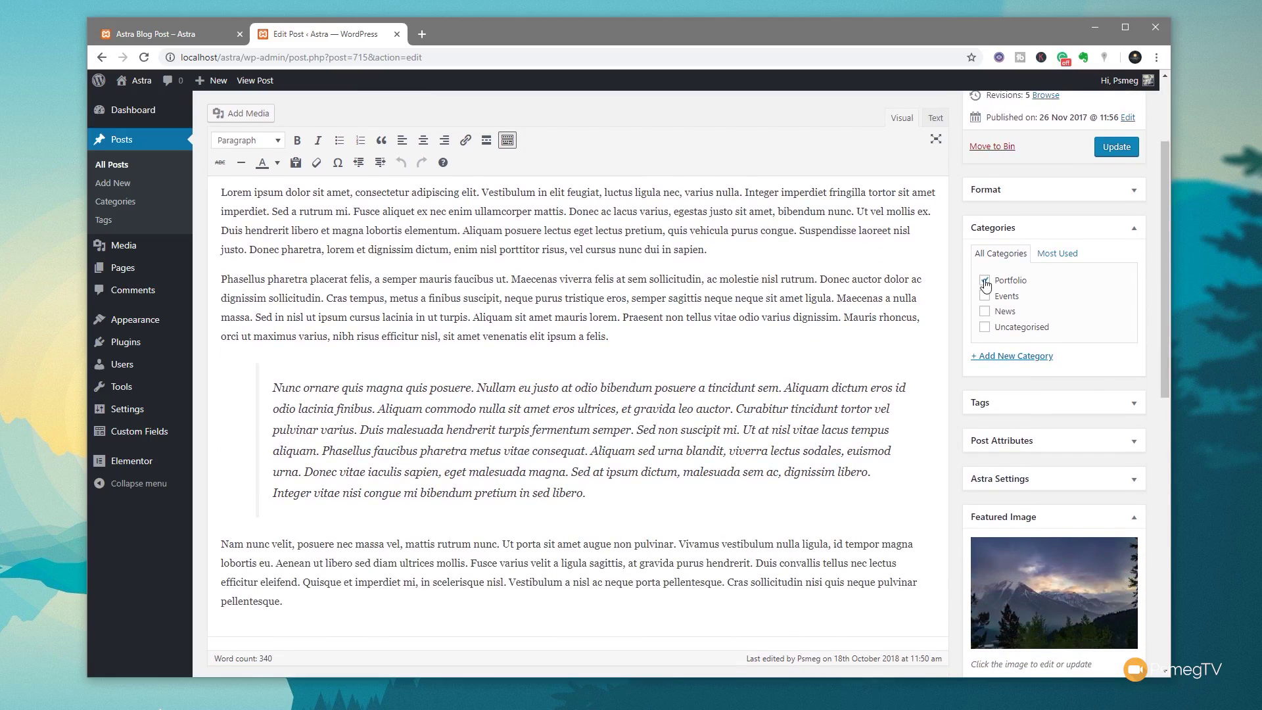
scroll(803, 532, down, 7)
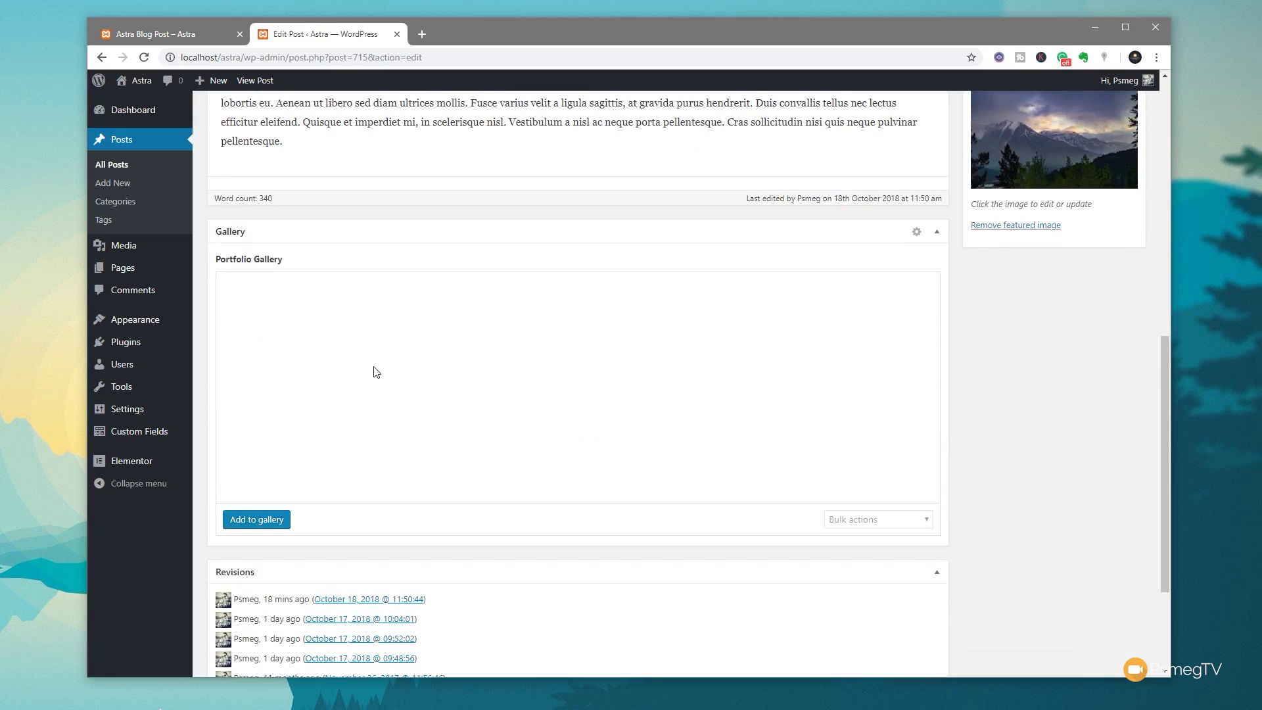
scroll(670, 408, up, 7)
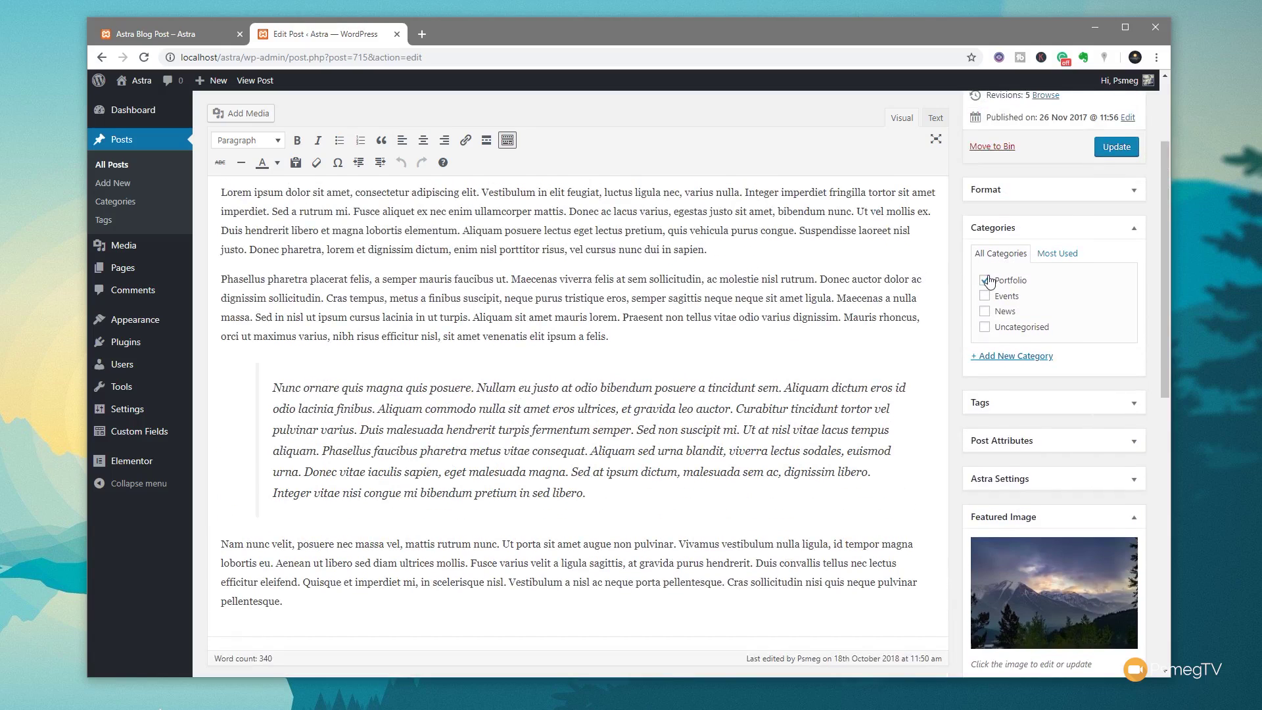
click(984, 280)
click(985, 296)
scroll(684, 434, down, 1)
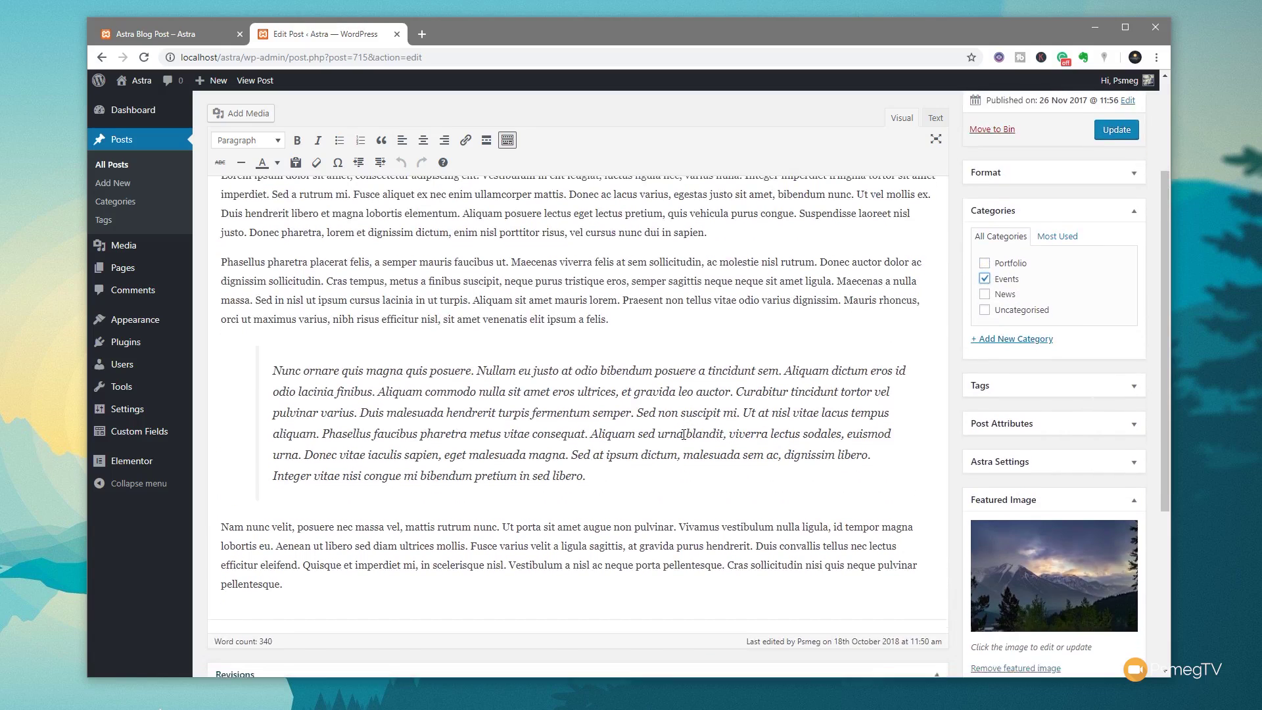
scroll(684, 434, down, 4)
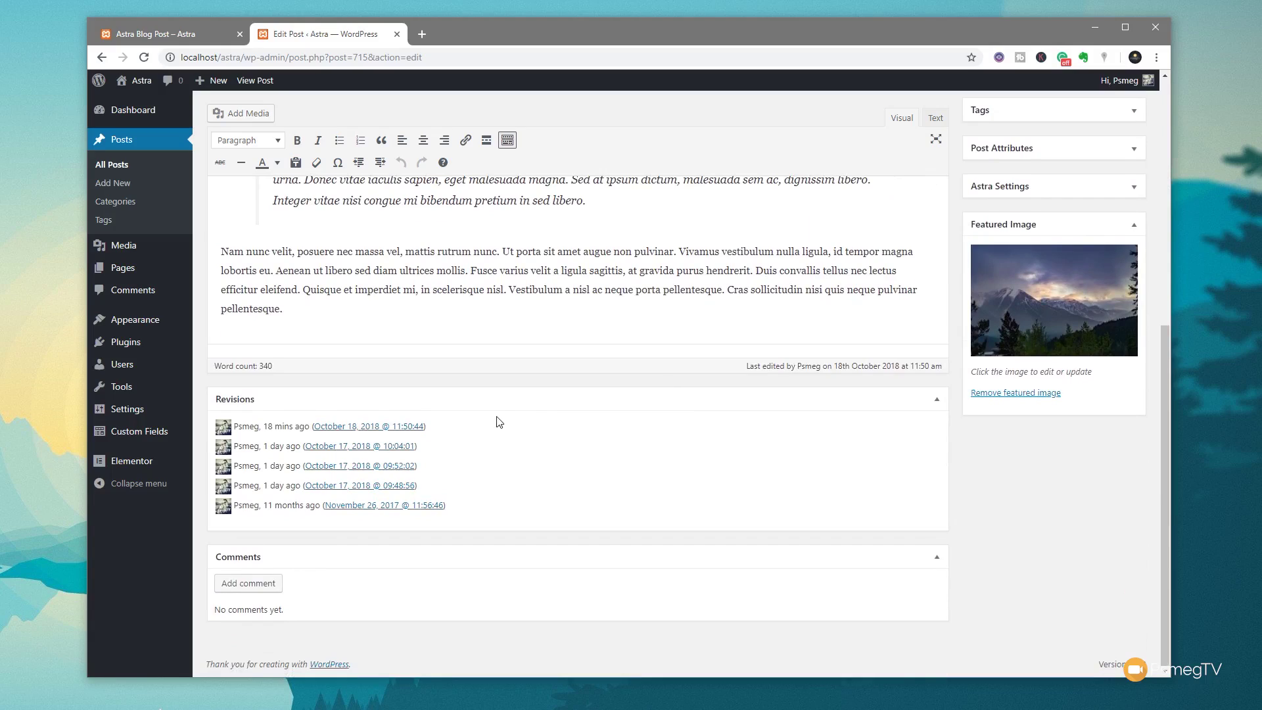
scroll(500, 420, up, 6)
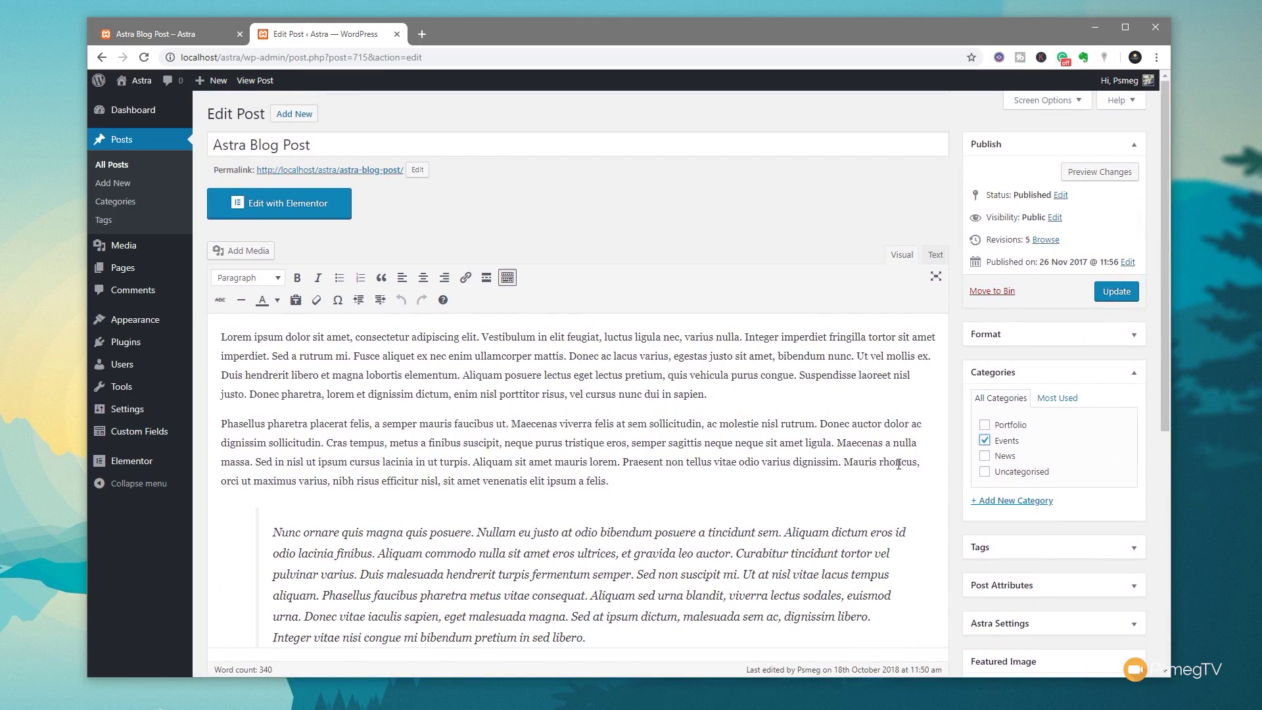
click(984, 440)
click(984, 425)
scroll(652, 487, down, 8)
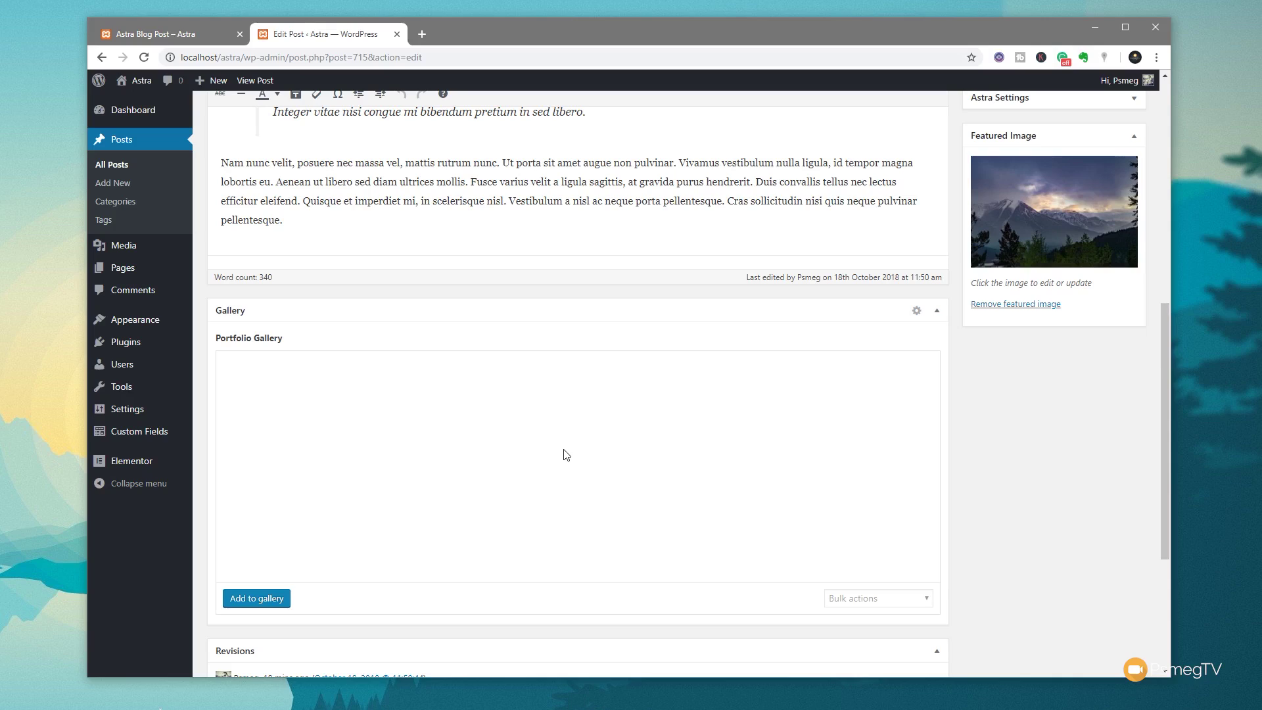
Add the five photos from baby-feet to man-working.jpg to Portfolio Gallery and update the post.
click(240, 599)
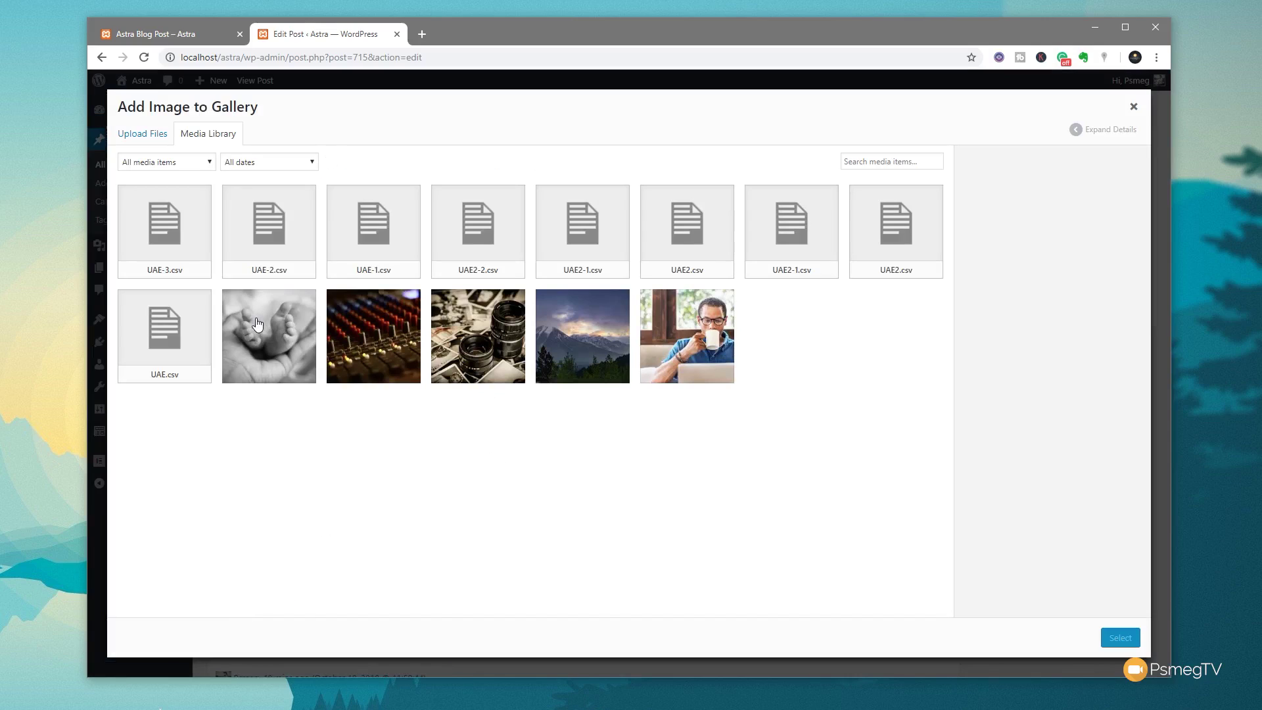
click(260, 322)
shift+click(685, 347)
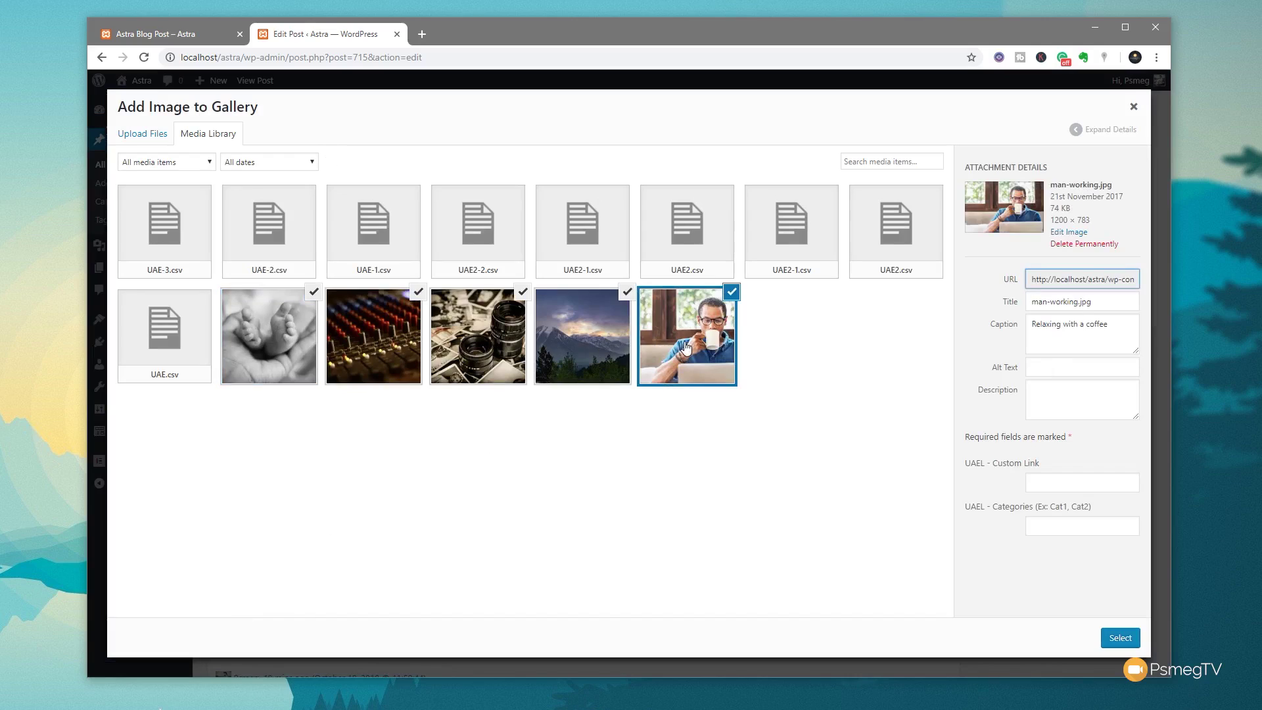
click(1119, 638)
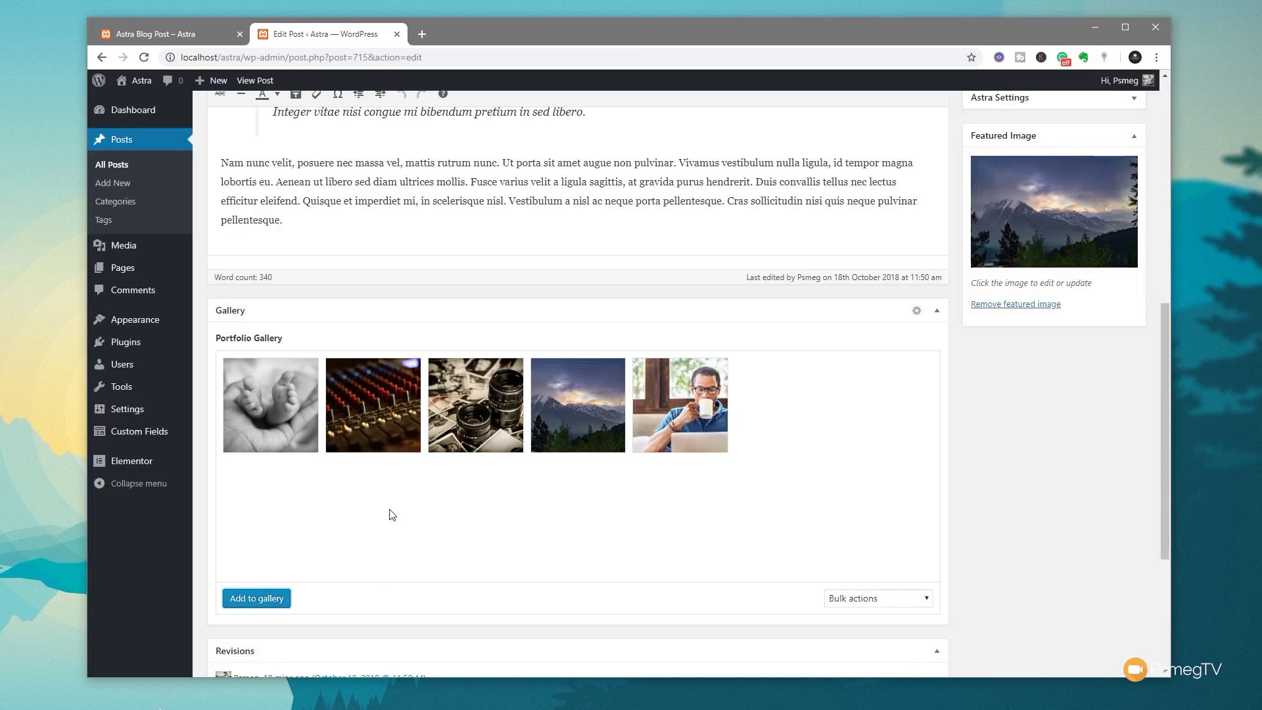
scroll(980, 499, up, 6)
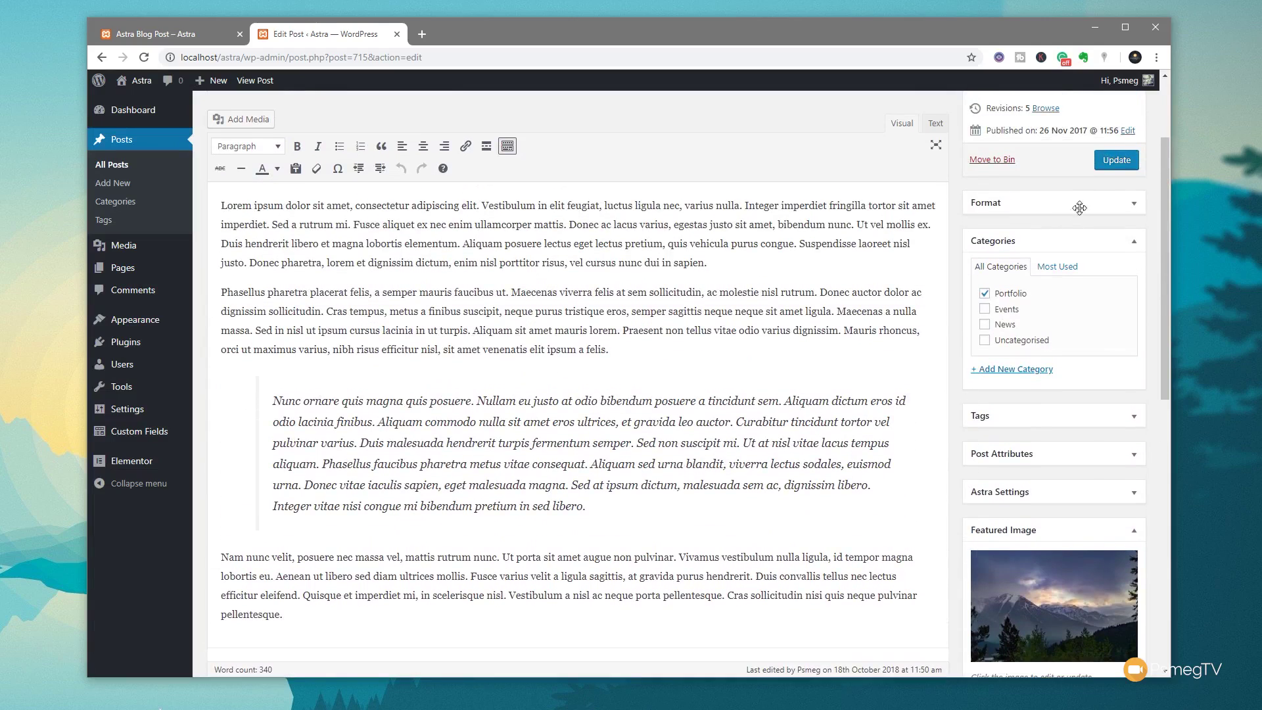
click(1111, 170)
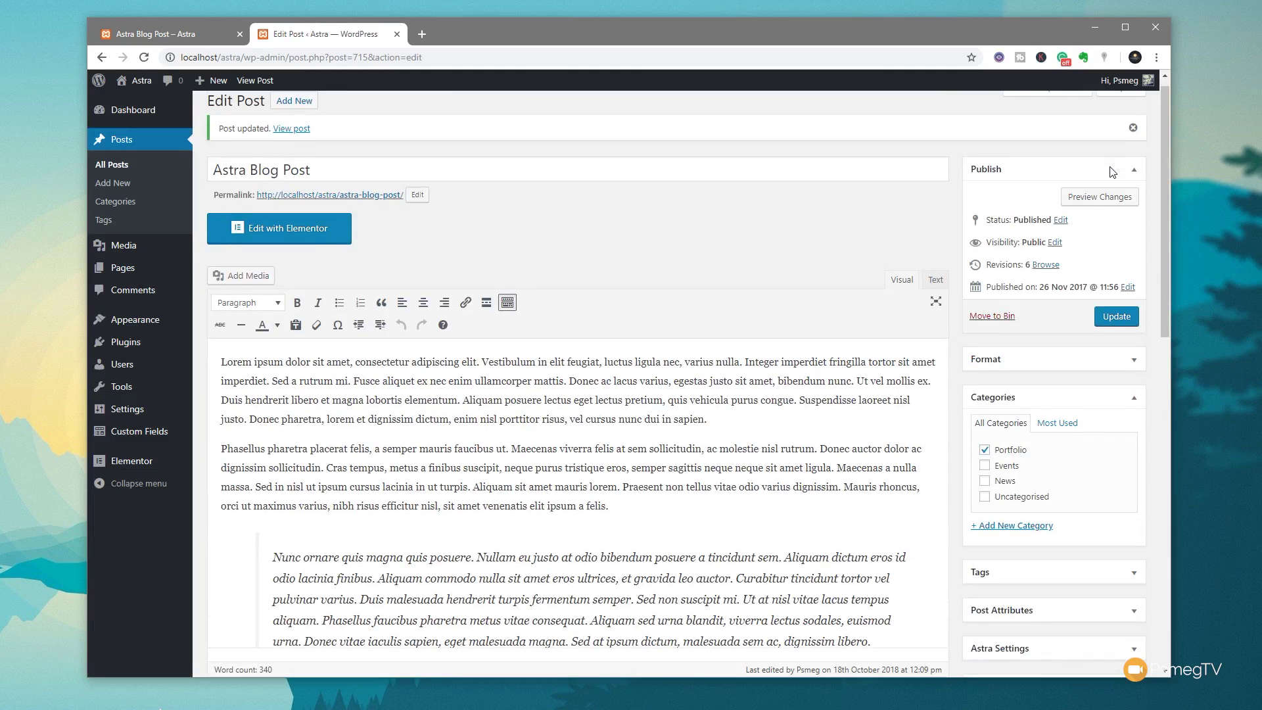
mouse_move(172, 463)
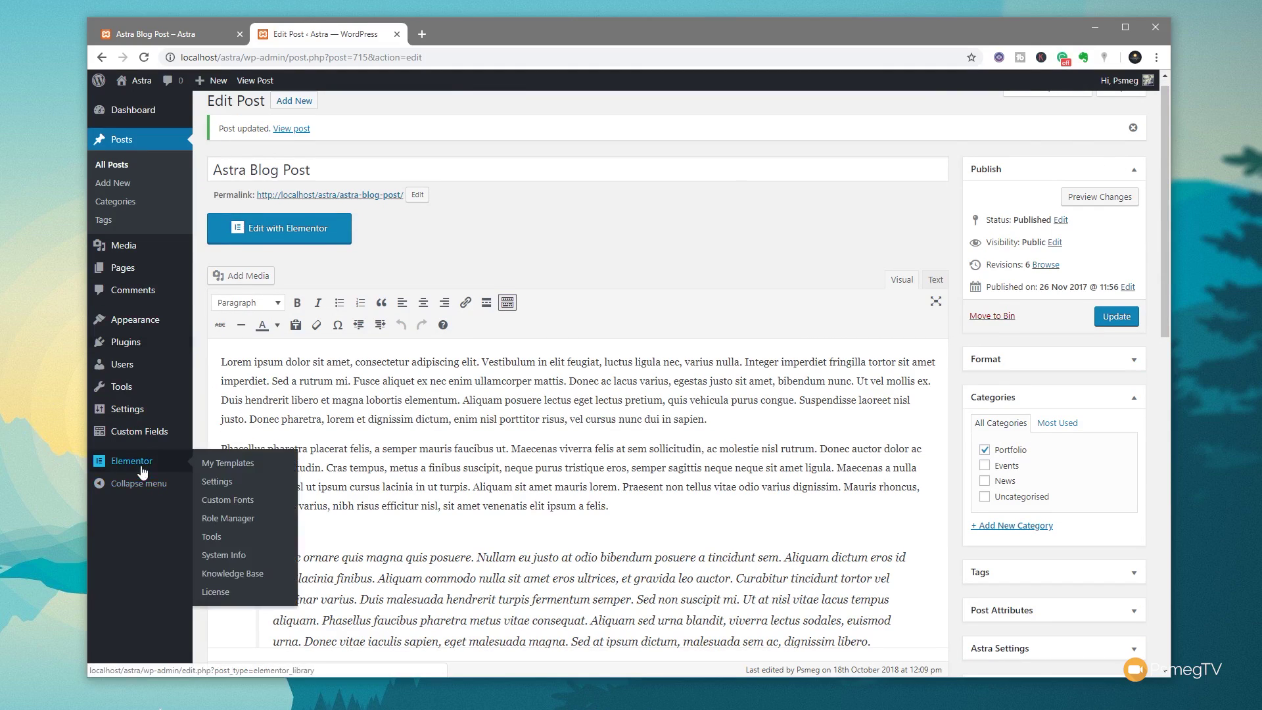
Open the Portfolio Single template from Elementor's My Templates list for editing.
click(234, 464)
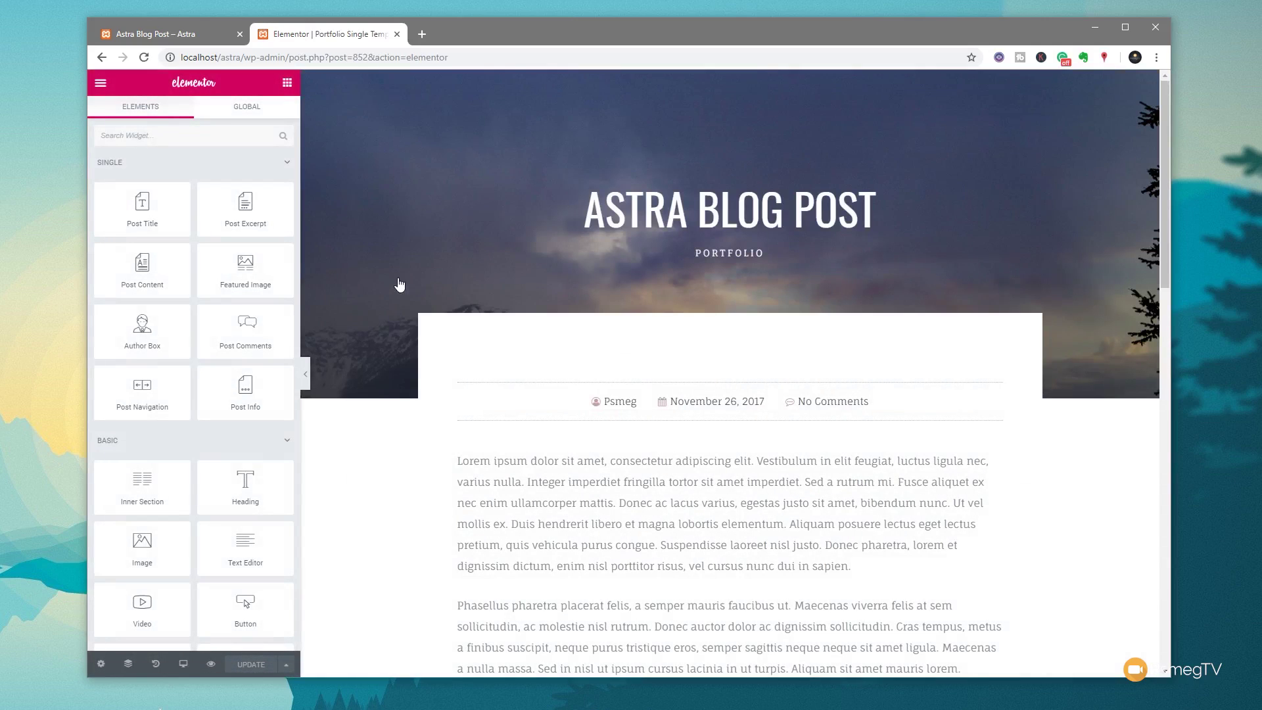
scroll(399, 289, down, 3)
scroll(397, 331, down, 7)
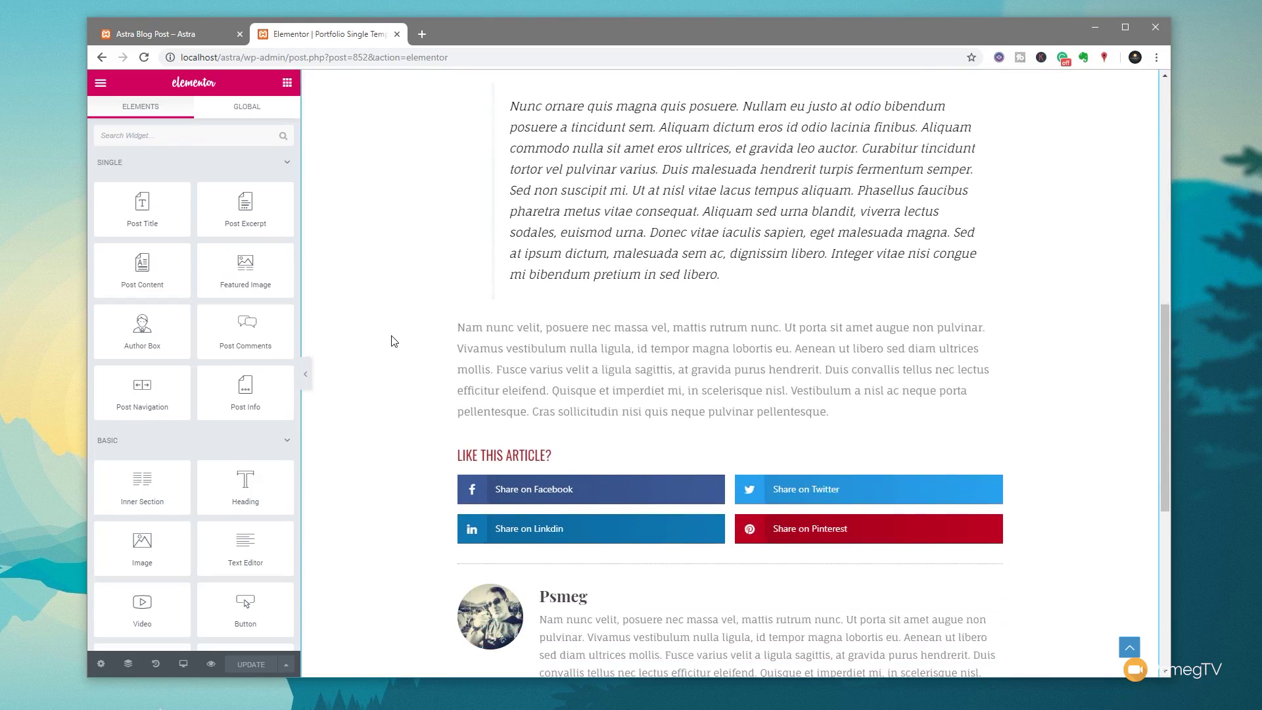
scroll(395, 341, down, 2)
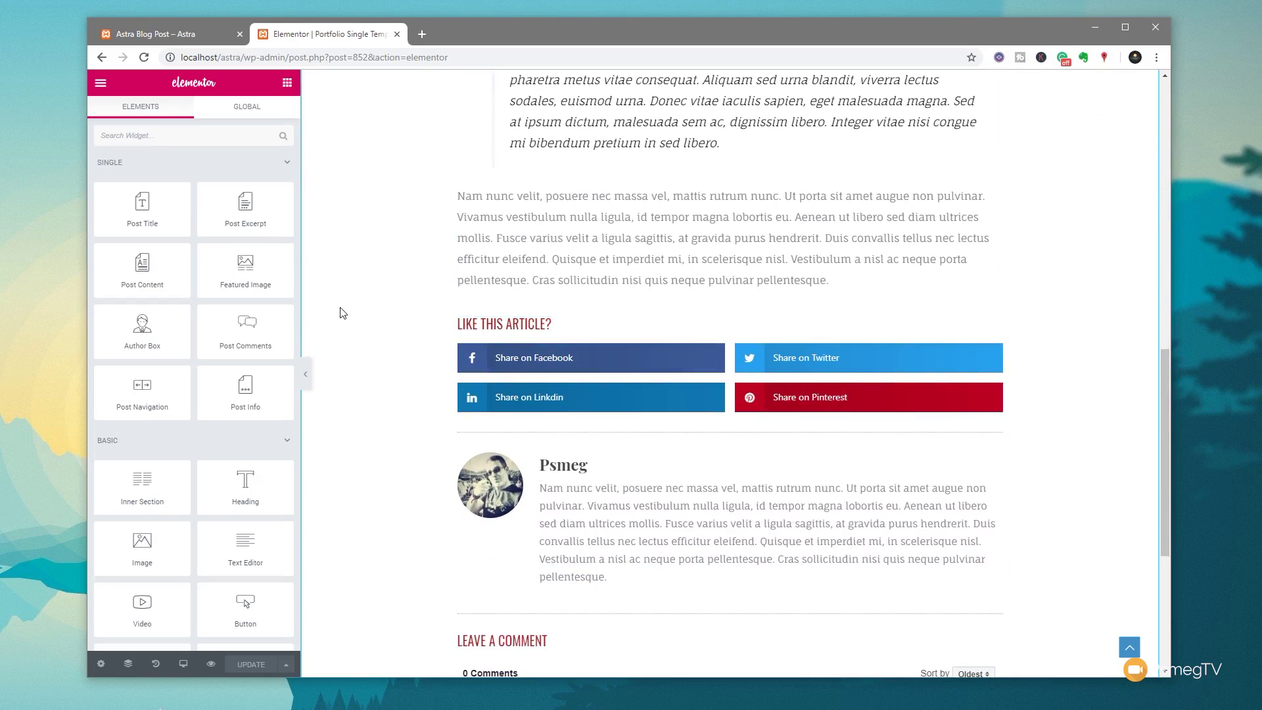
Drag the Ultimate Addons Image Gallery widget above the 'Like this article?' share buttons.
scroll(206, 340, down, 14)
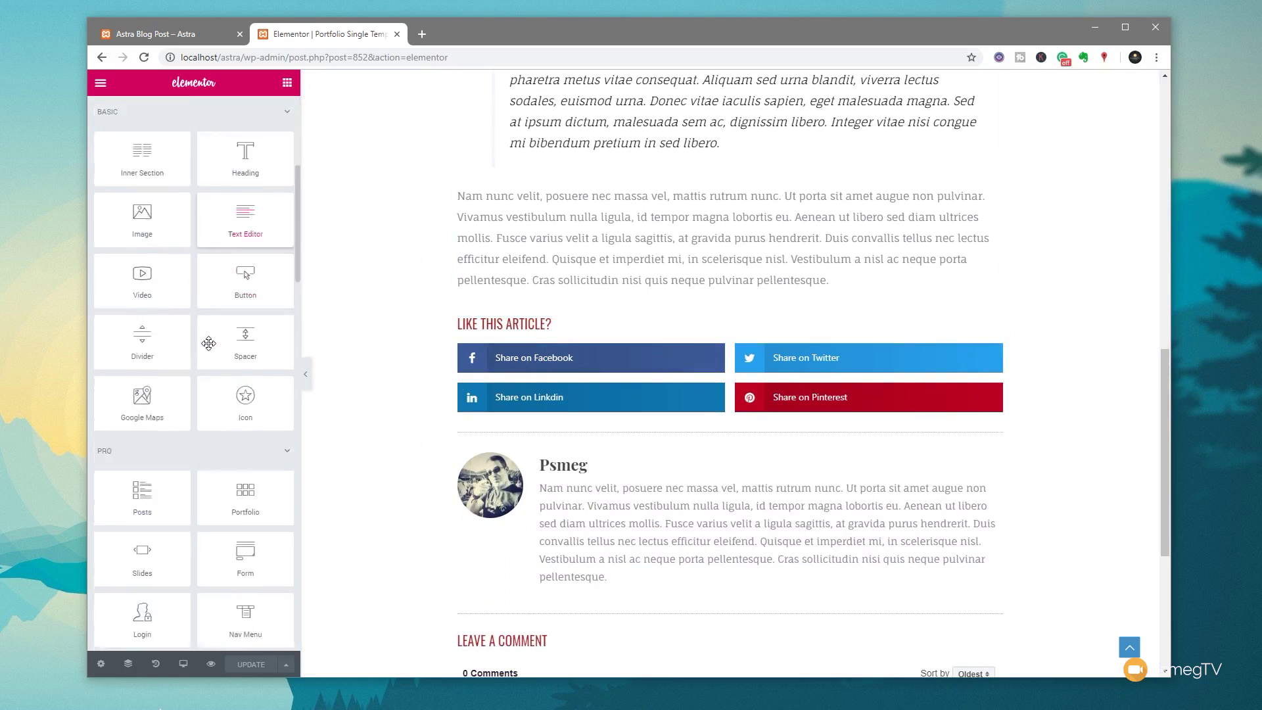
scroll(208, 344, down, 3)
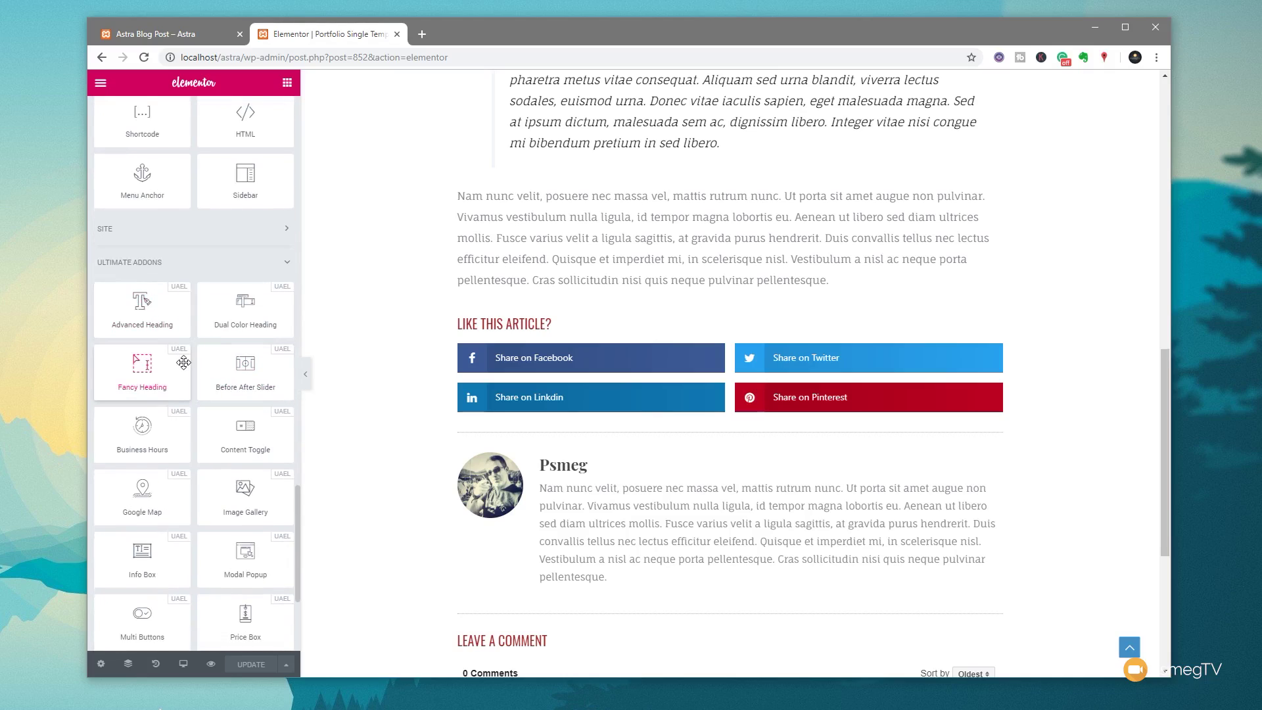
scroll(180, 357, down, 1)
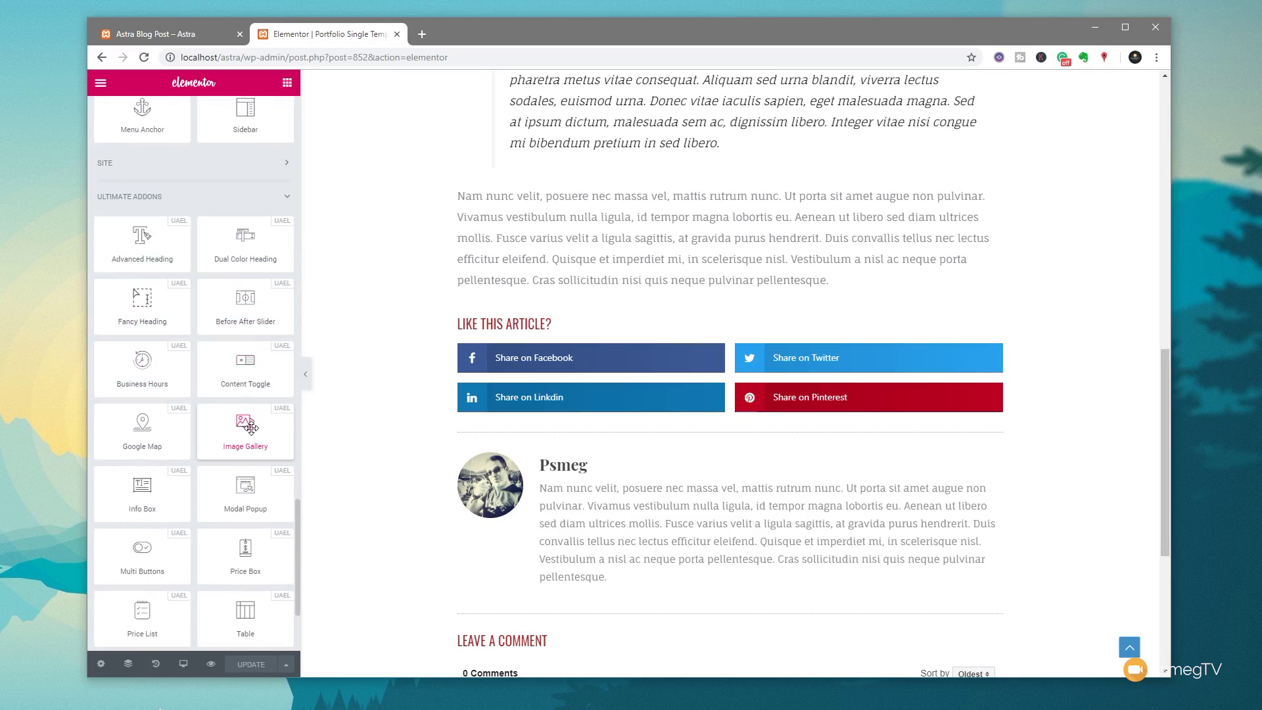
drag(251, 427, 535, 317)
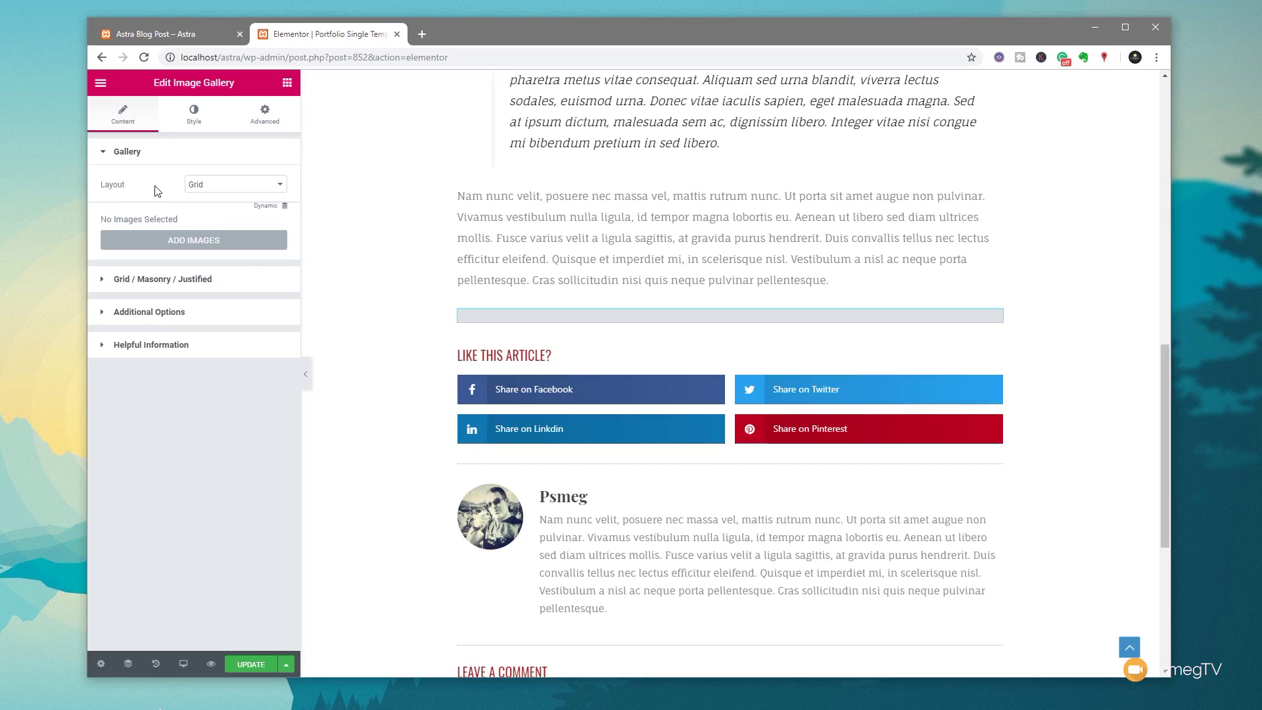
Set the gallery layout to Justified and pull images dynamically from the ACF Portfolio Gallery field.
click(200, 187)
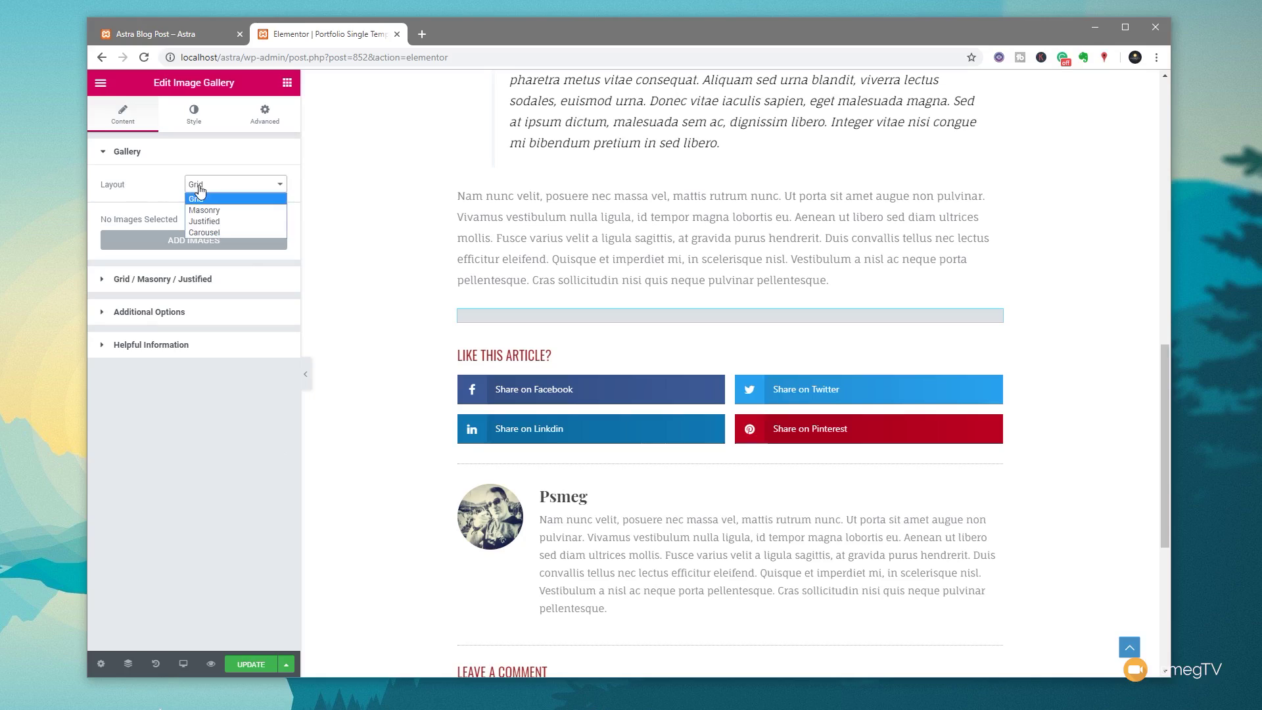
click(206, 223)
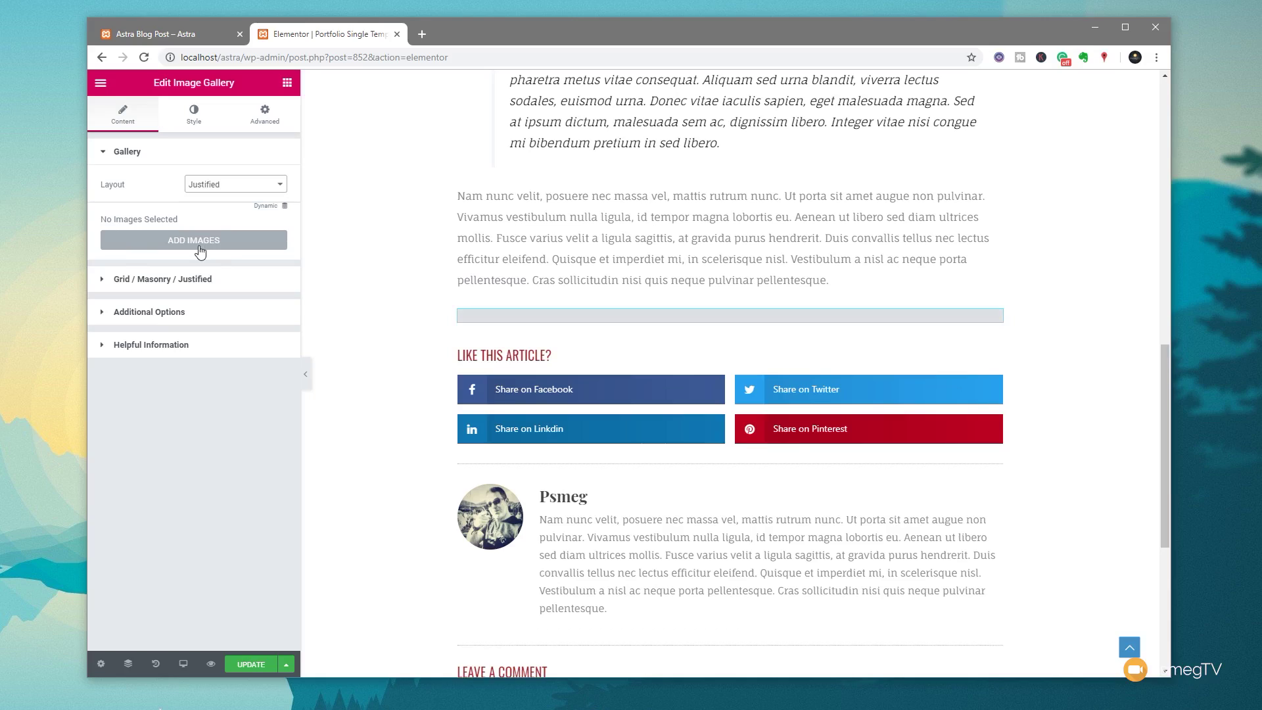
click(284, 206)
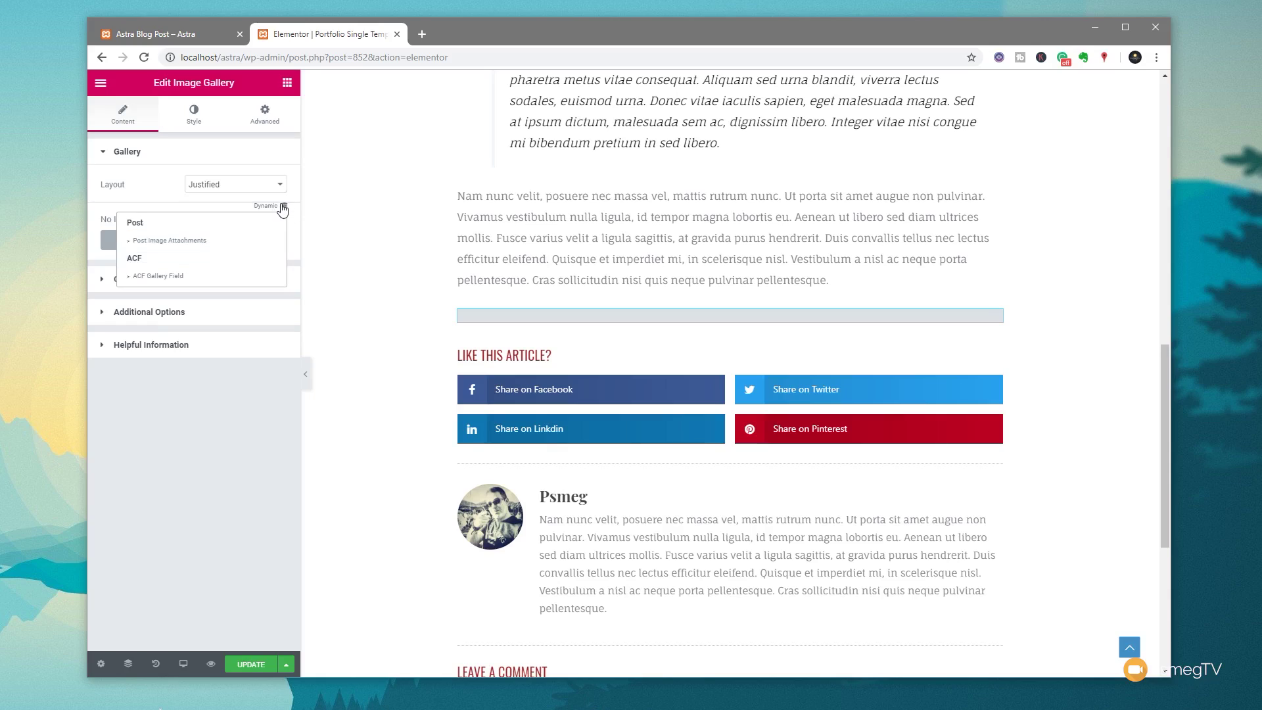
click(170, 277)
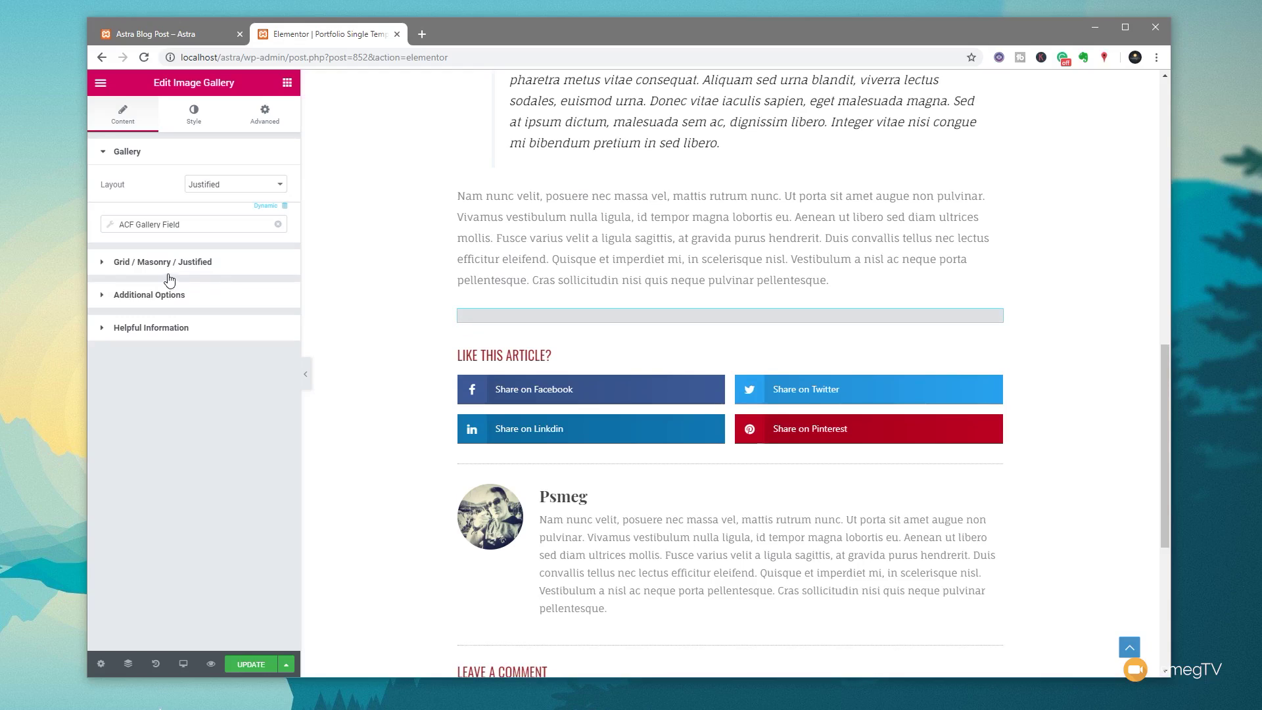
click(108, 227)
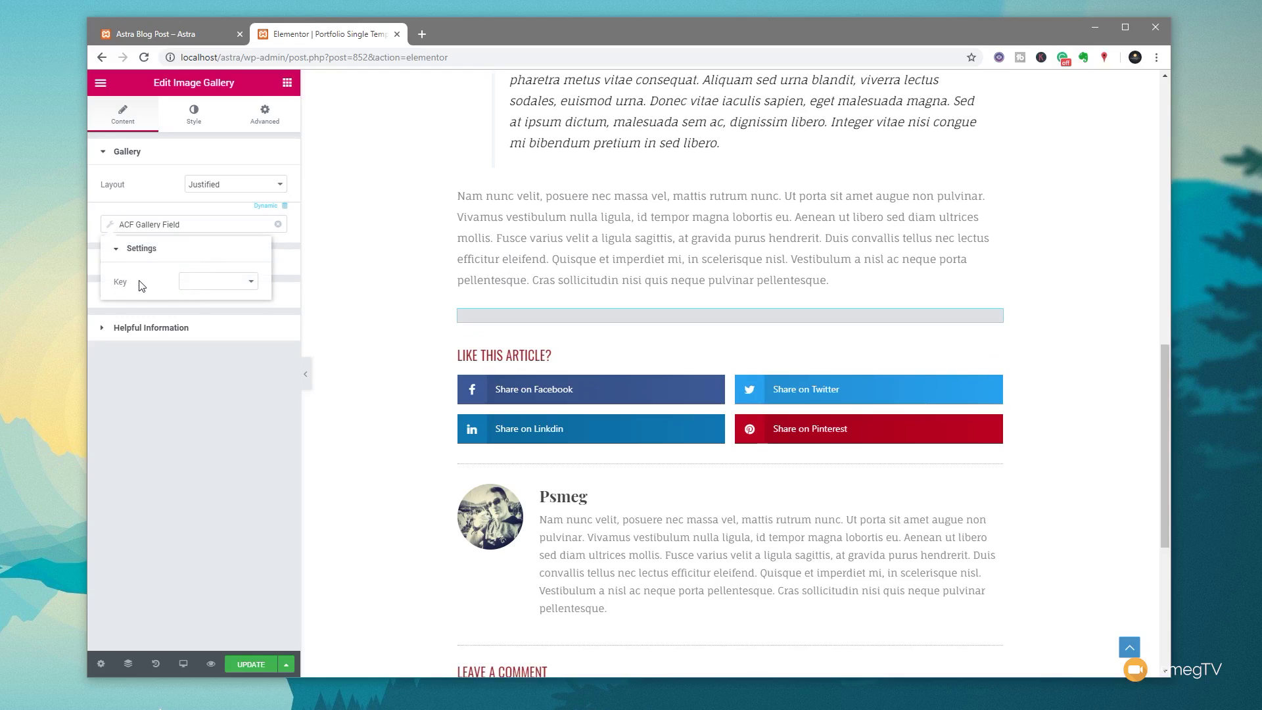
click(202, 284)
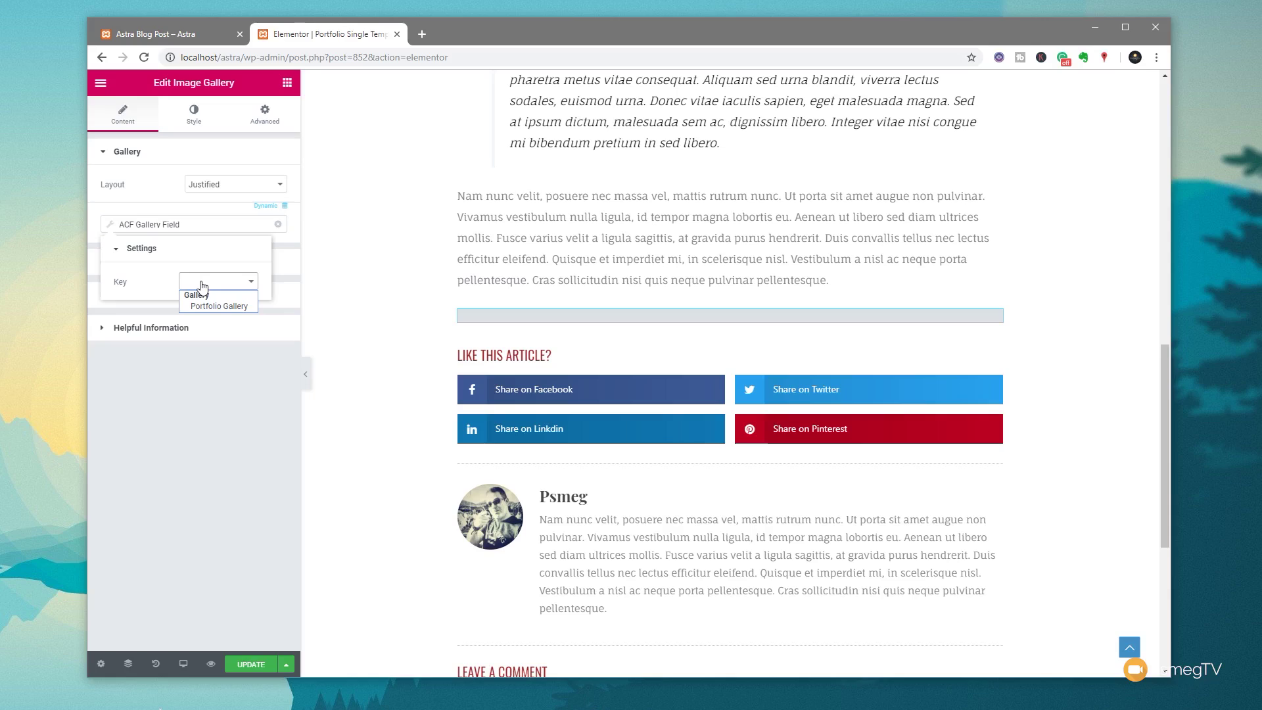
click(215, 306)
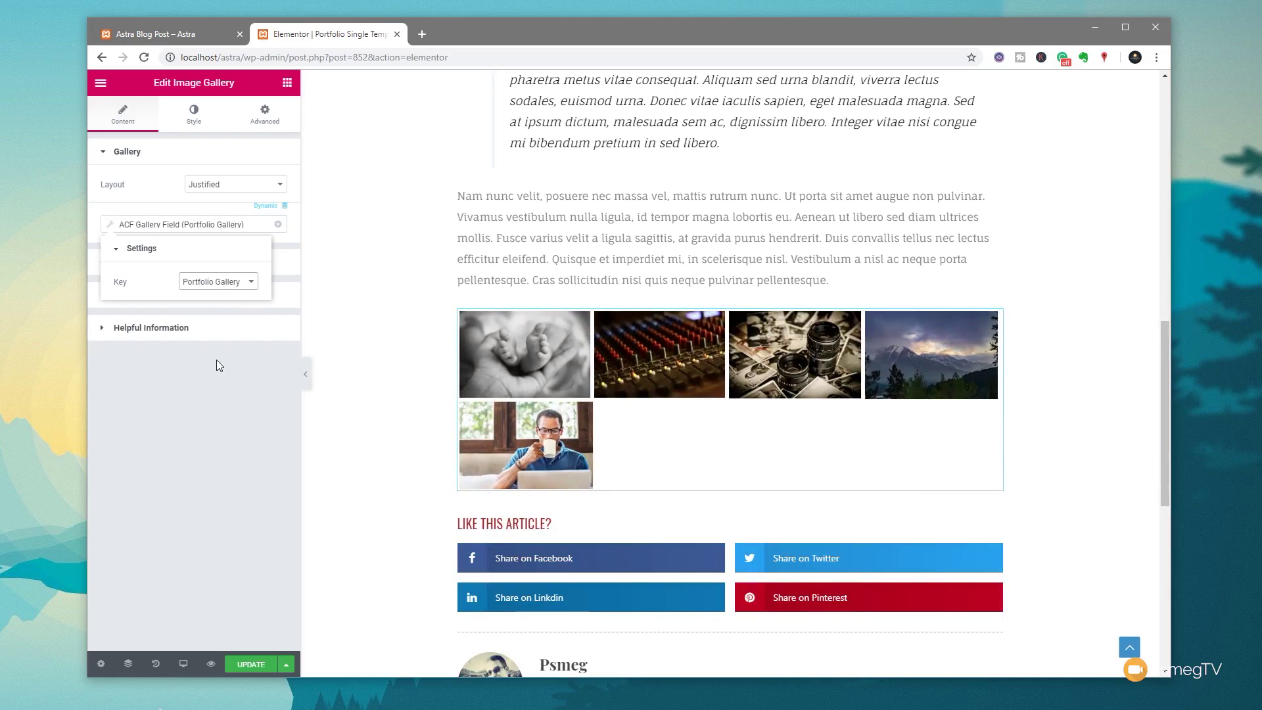
Stretch the justified gallery's last row to full width and set row height to 250.
click(211, 392)
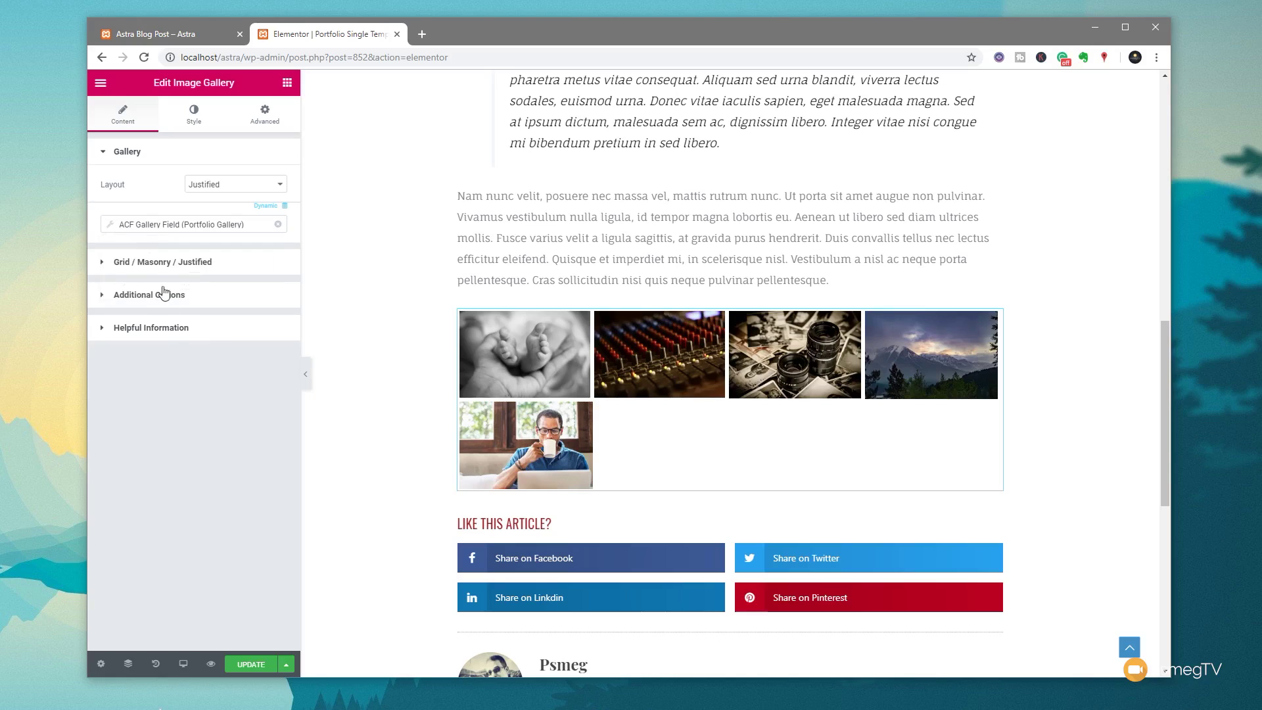
click(105, 261)
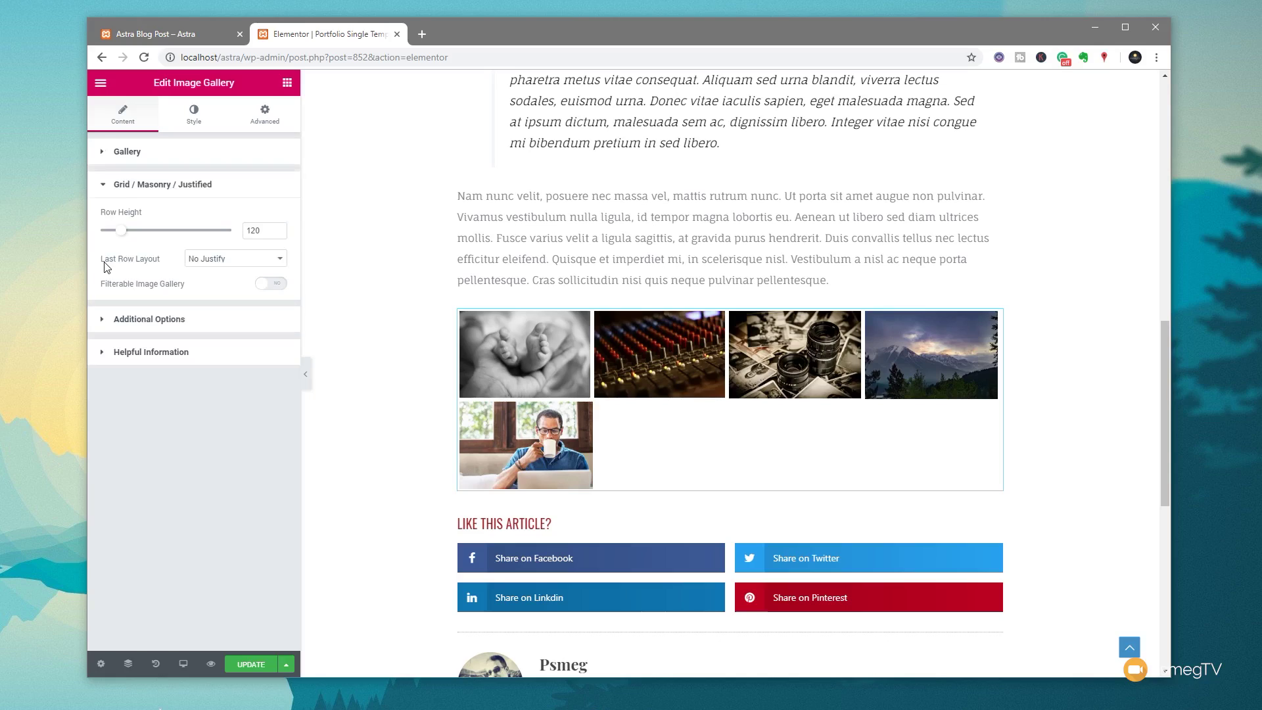
click(264, 262)
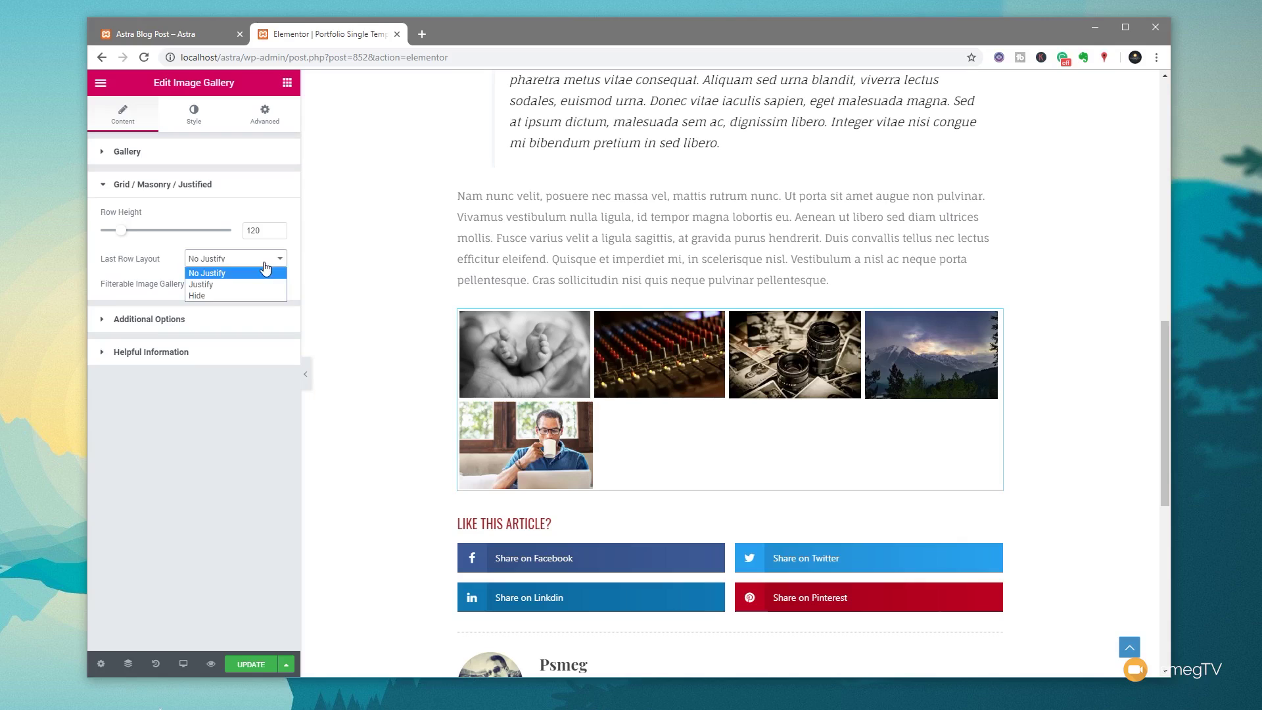
click(226, 283)
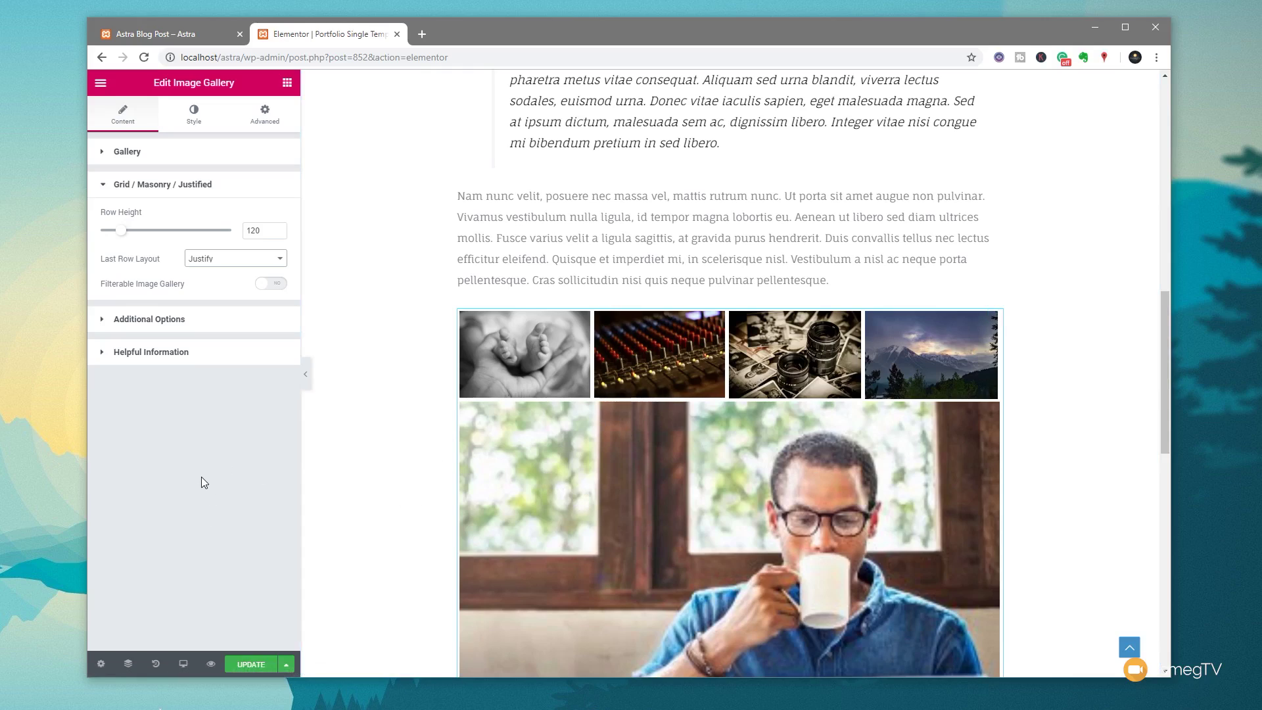
drag(123, 235, 163, 242)
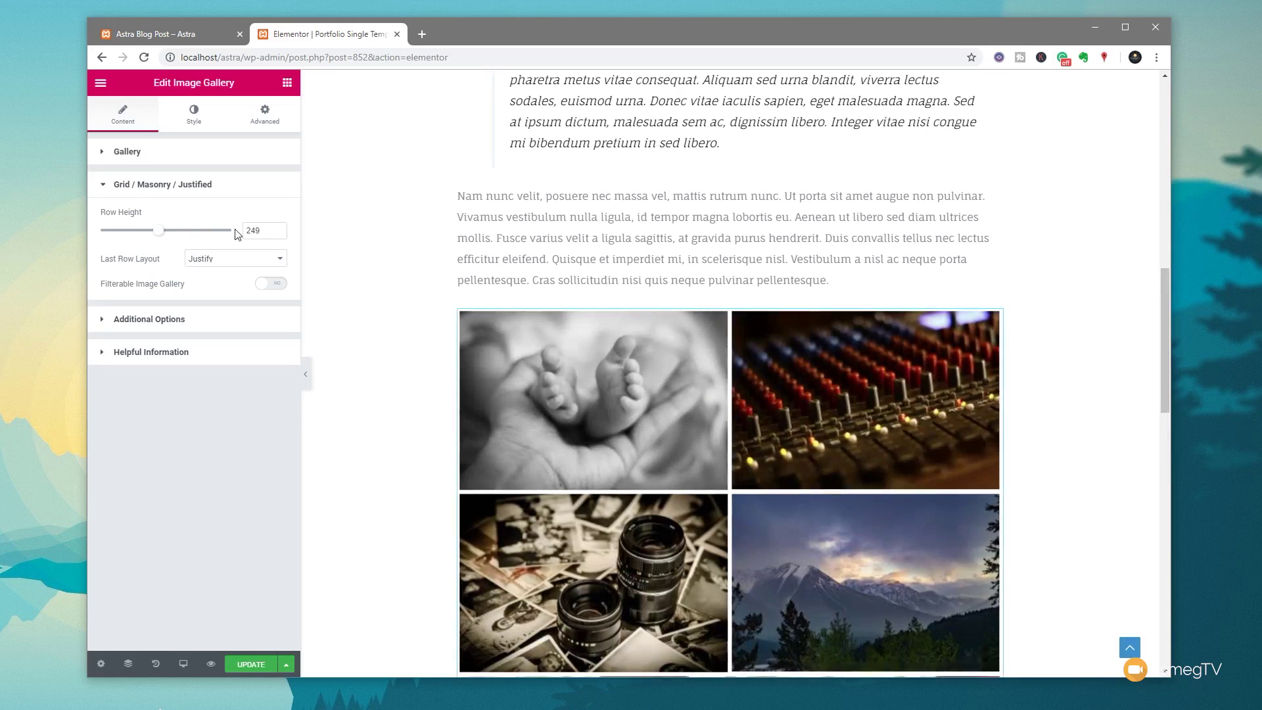
click(279, 228)
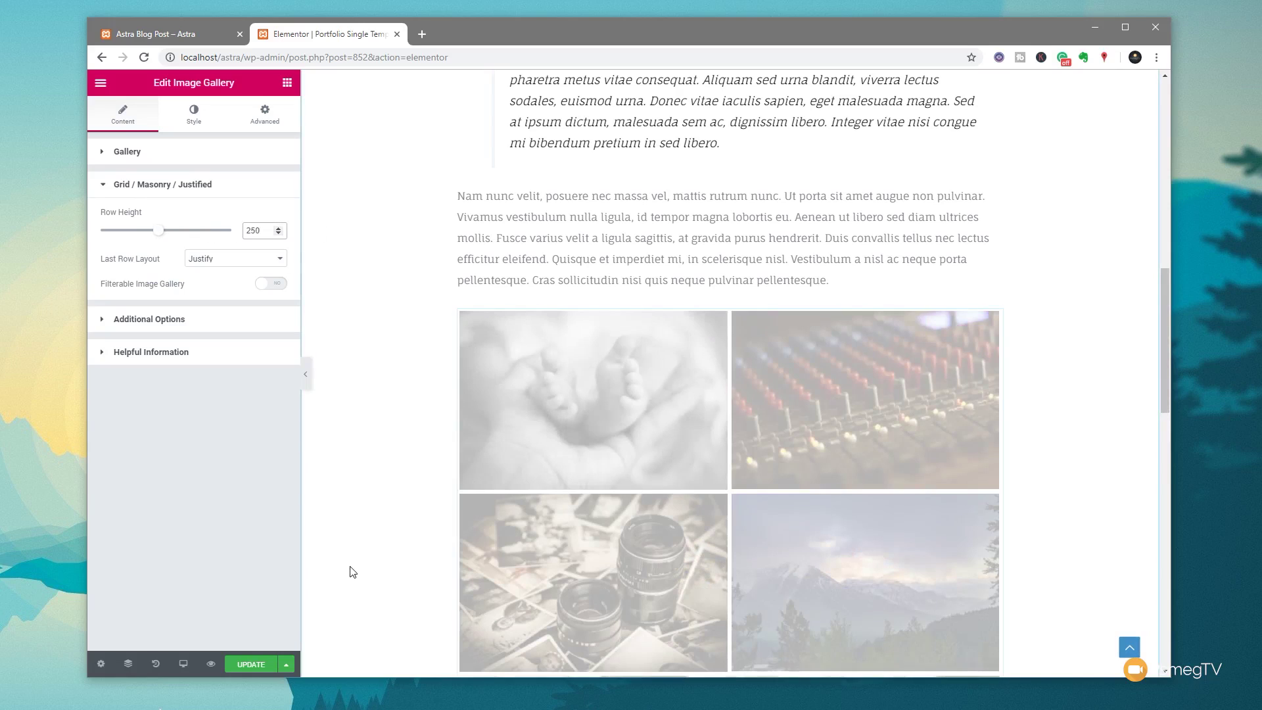
scroll(353, 572, down, 4)
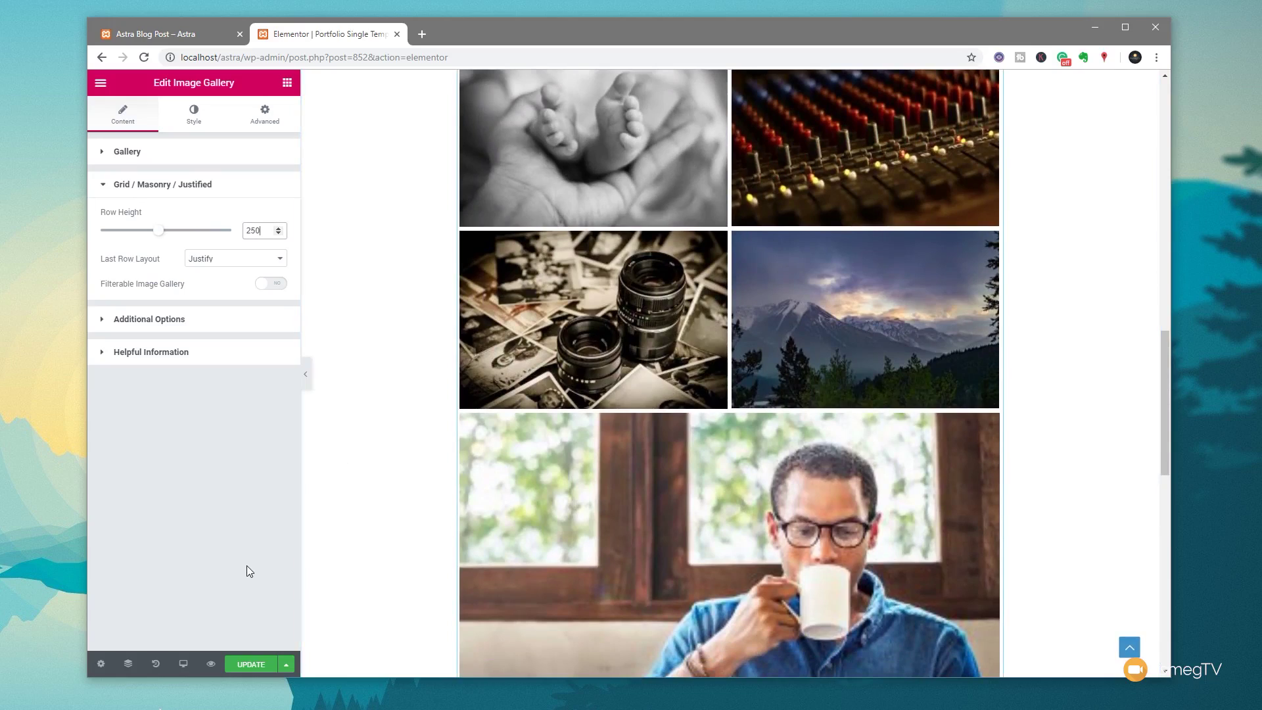
Set the gallery image size to Large - 1024 x 1024 under Additional Options.
click(169, 320)
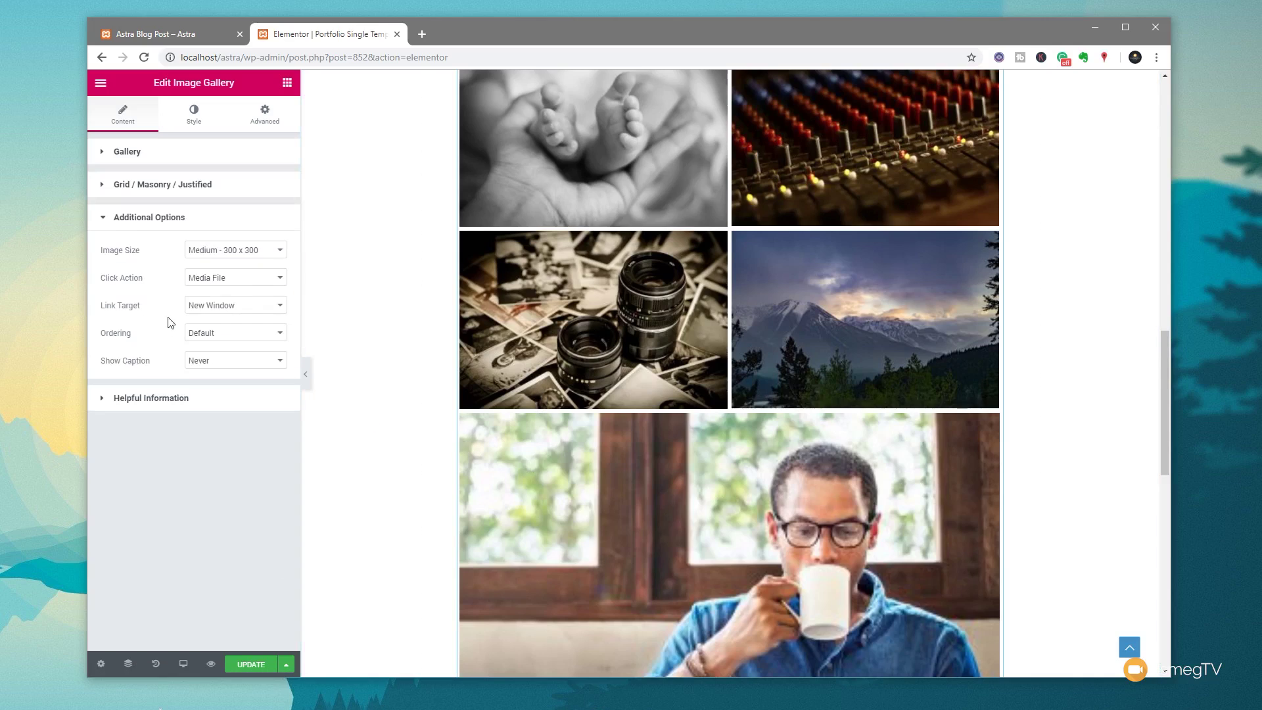
click(220, 255)
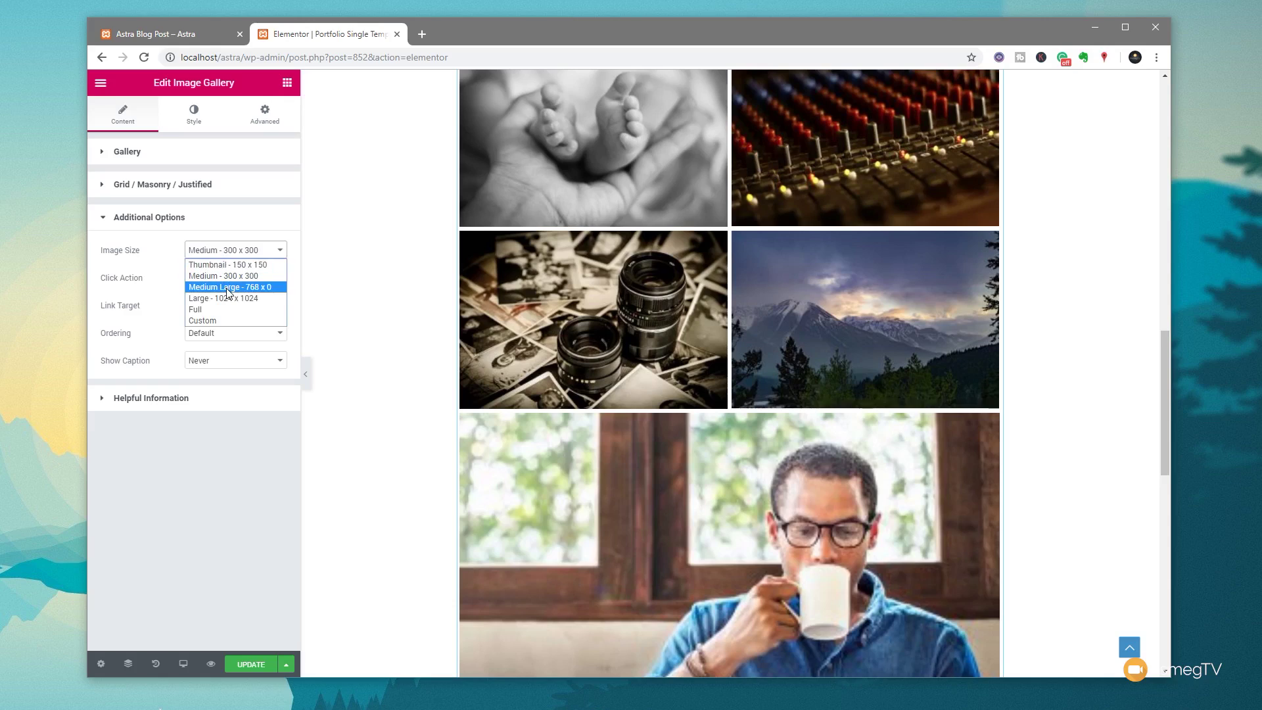
click(226, 288)
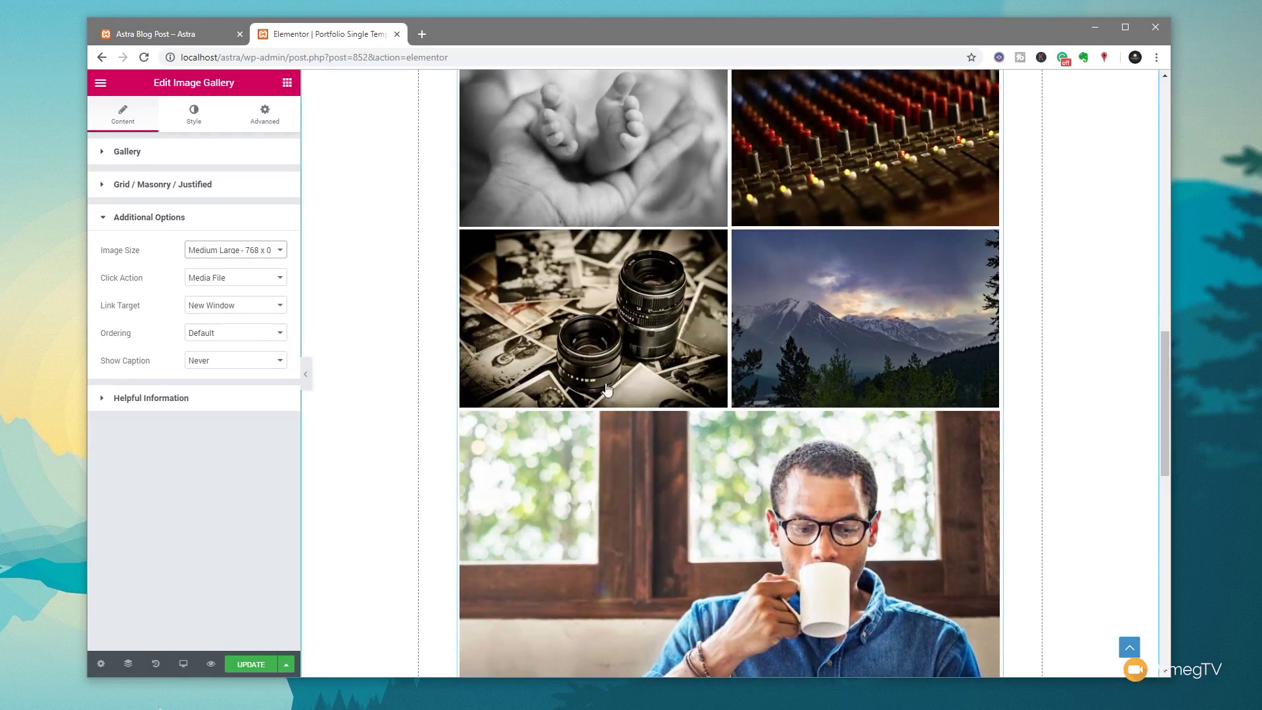
click(233, 253)
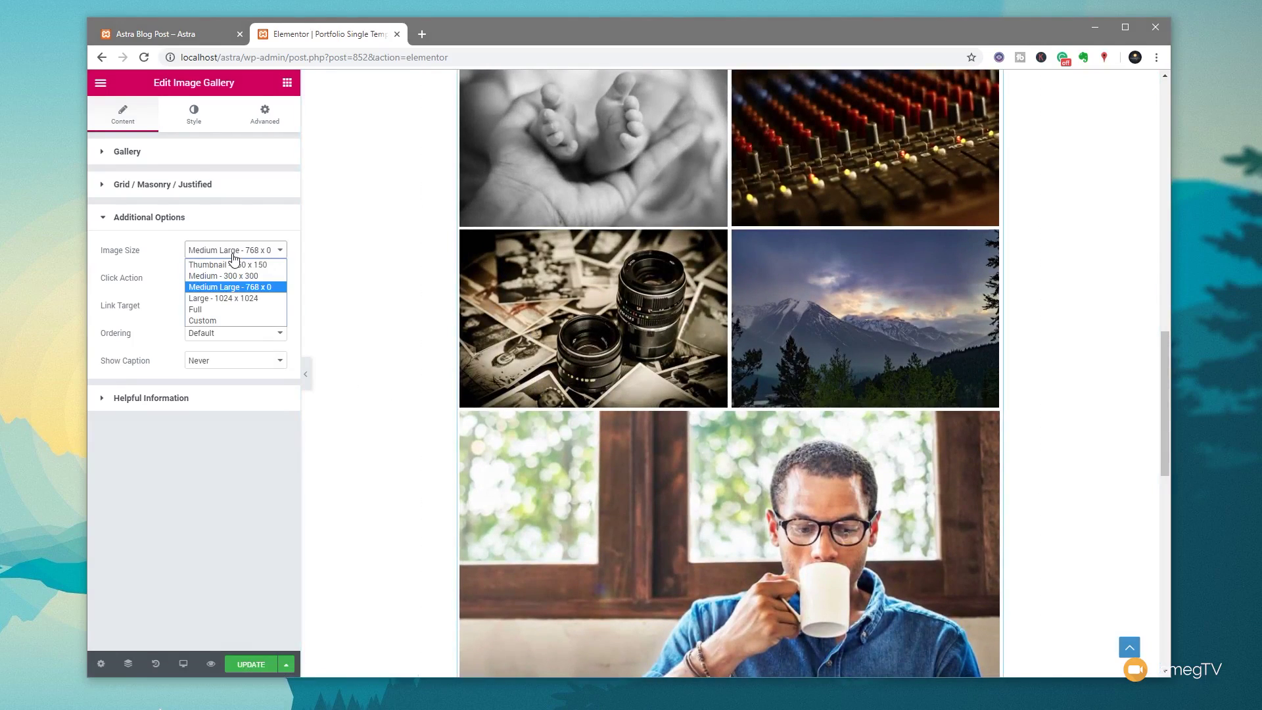
click(233, 299)
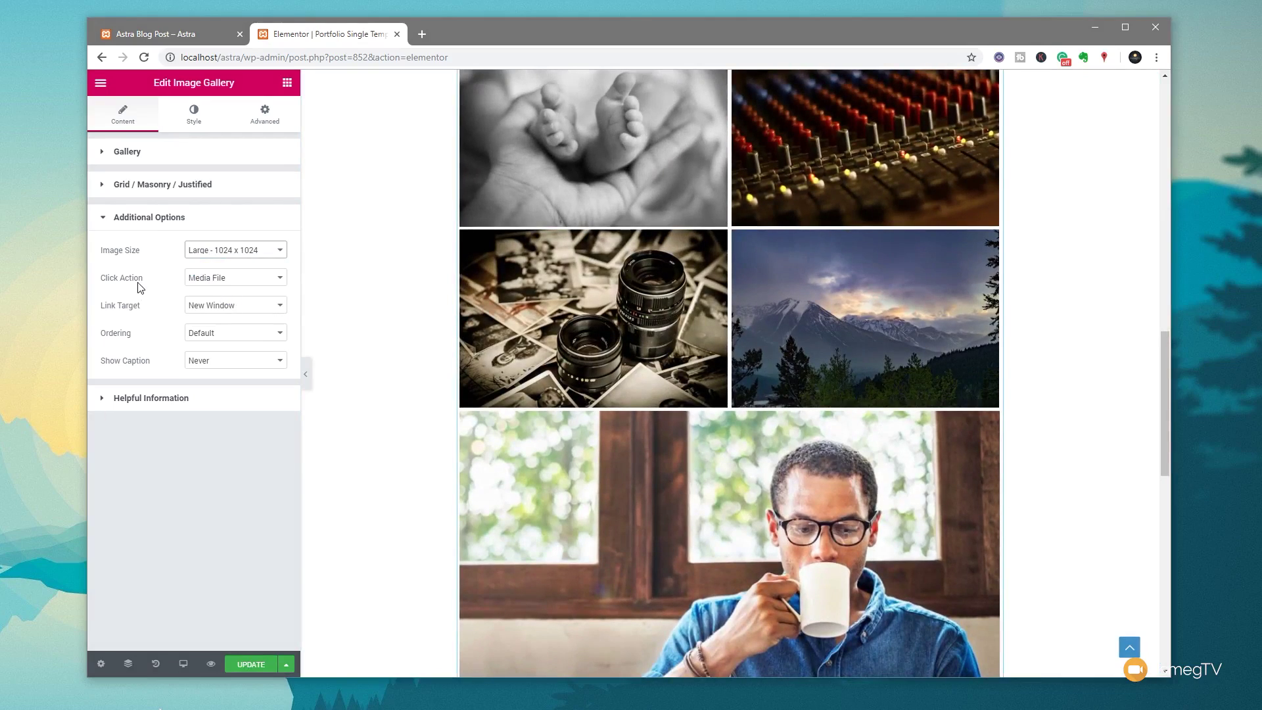
Make clicked images open in a Lightbox and keep Default ordering.
click(254, 279)
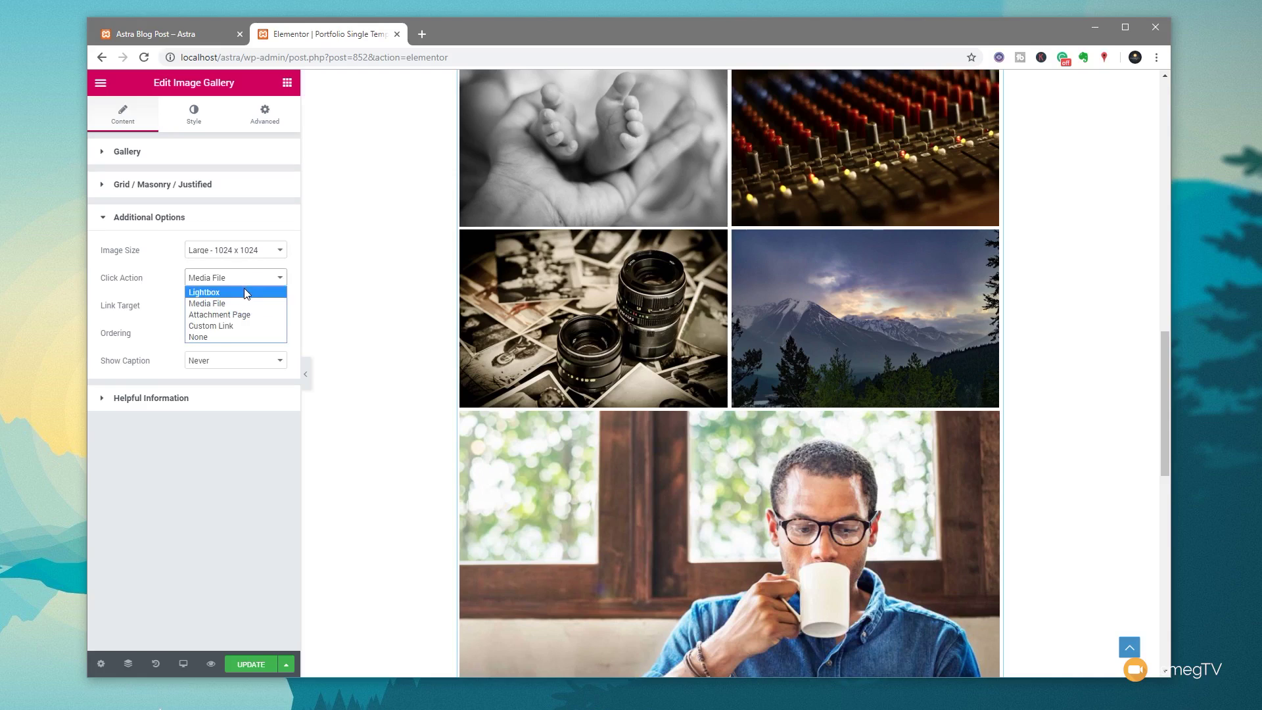
click(245, 292)
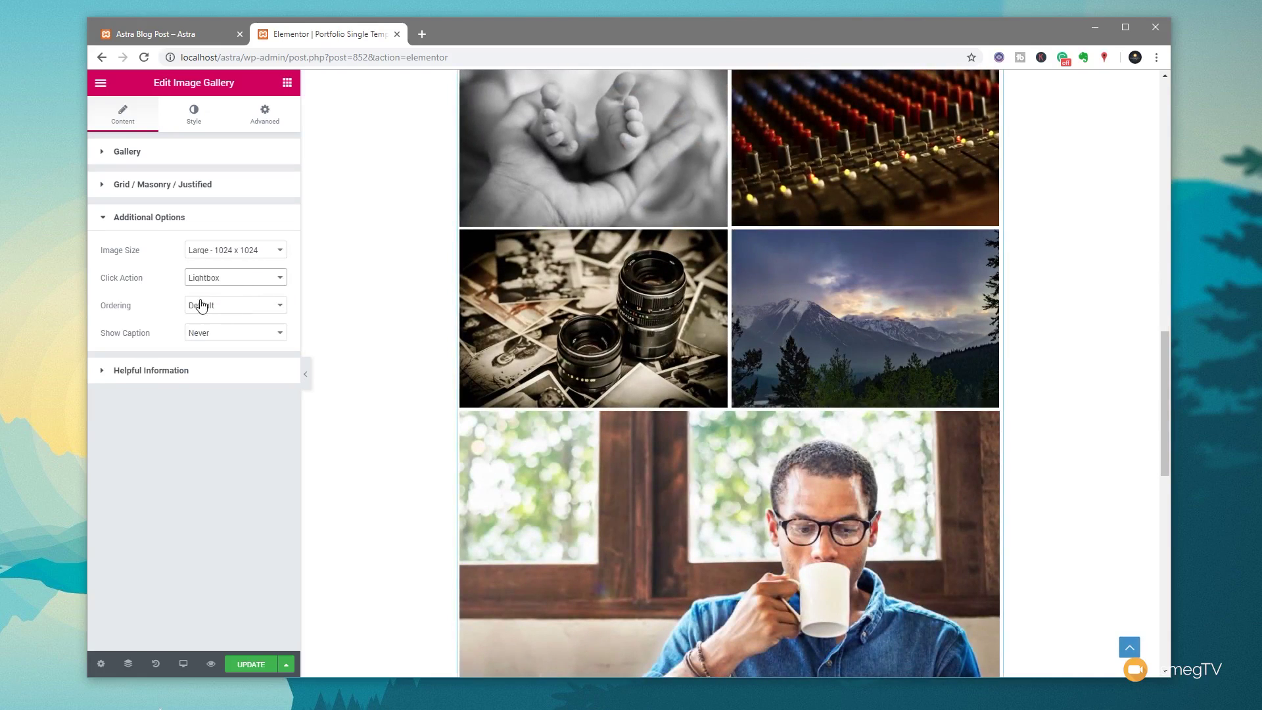
click(222, 311)
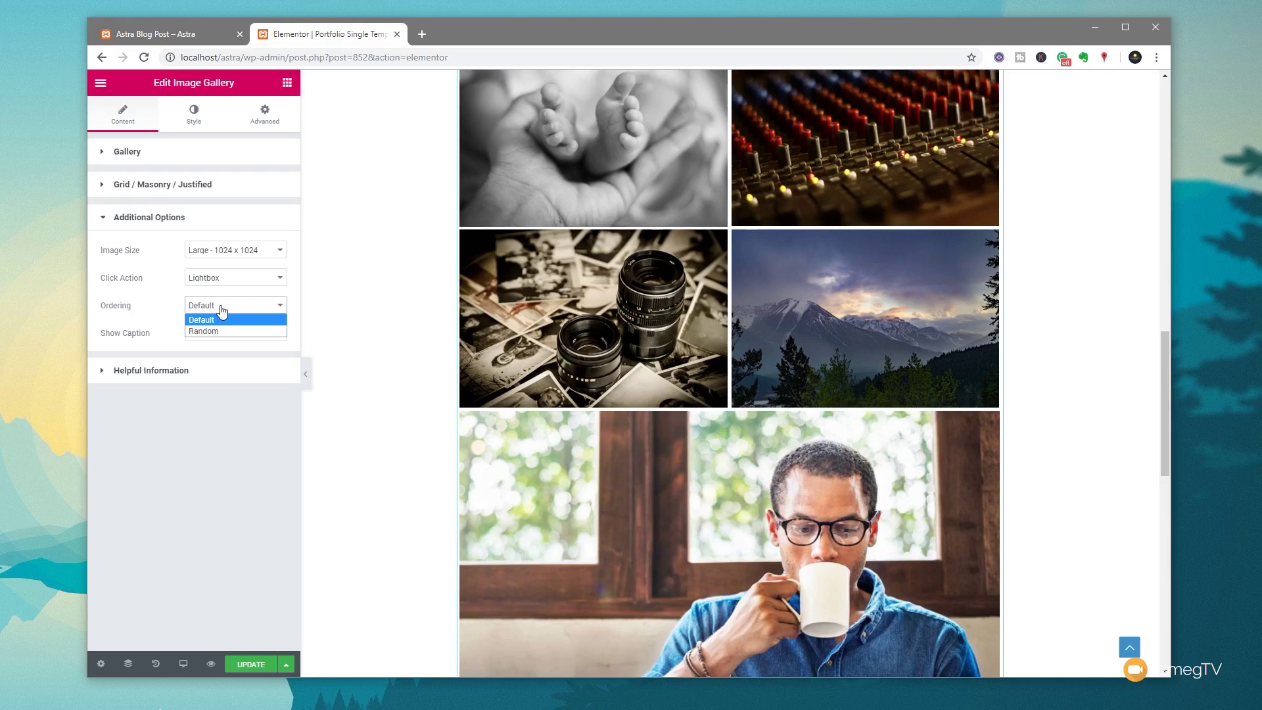
click(209, 320)
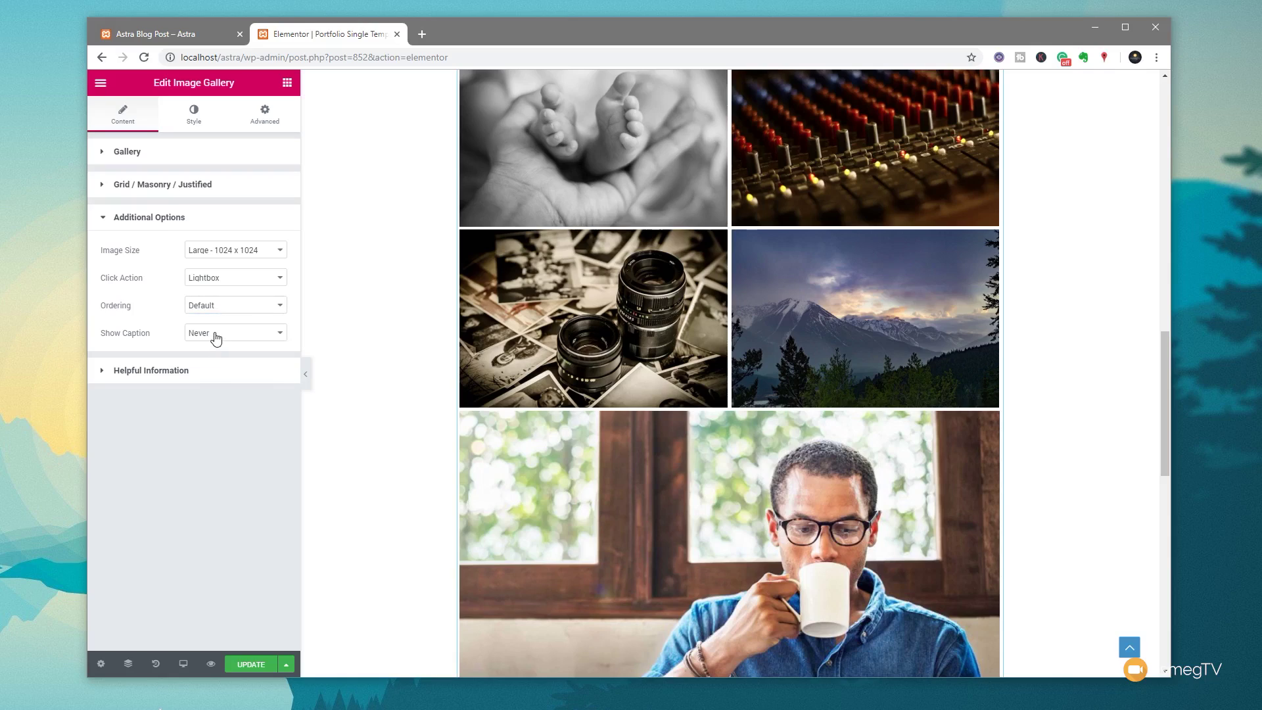
Set gallery image spacing to 6 and add a search font-icon hover overlay sized 40.
click(195, 119)
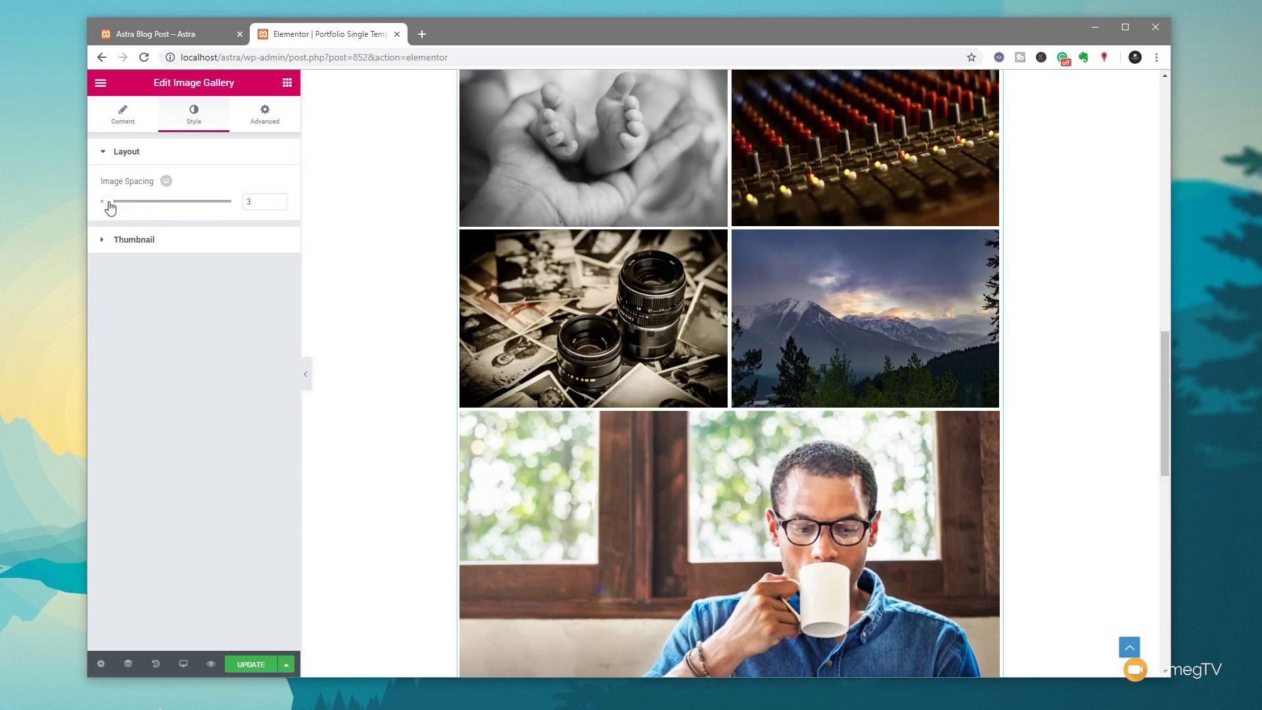
drag(110, 208, 115, 208)
click(144, 242)
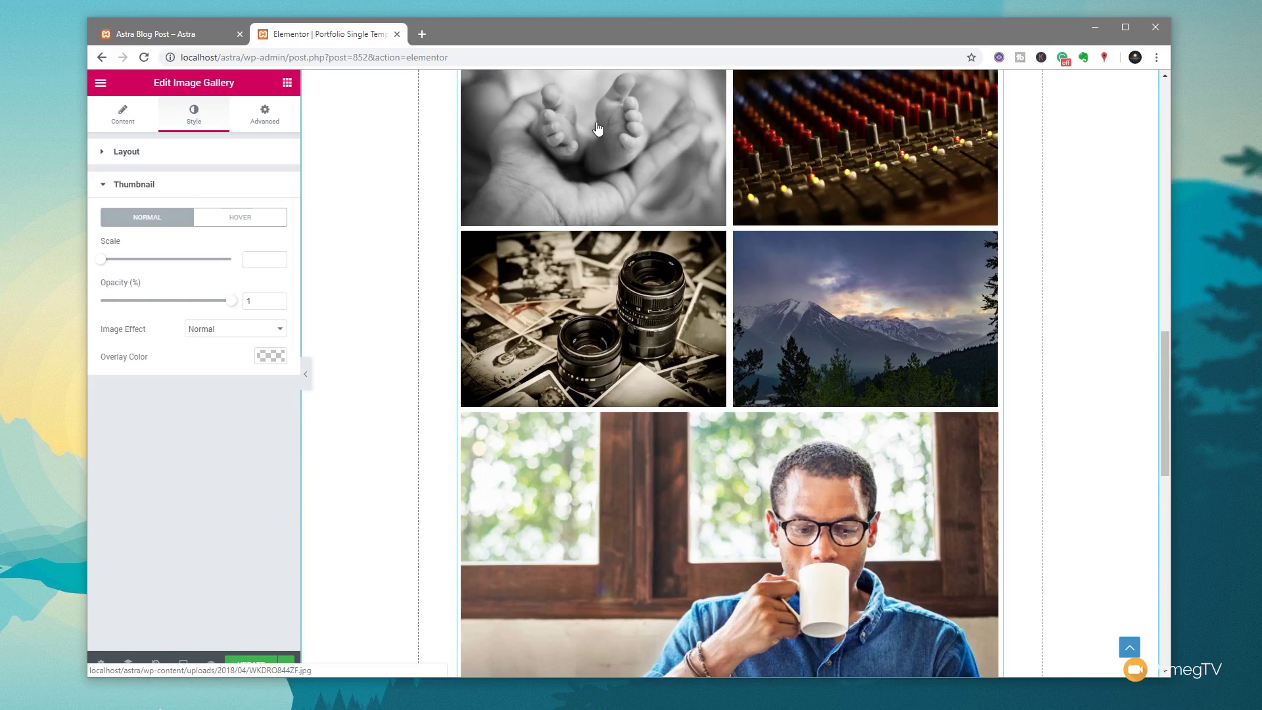
click(240, 220)
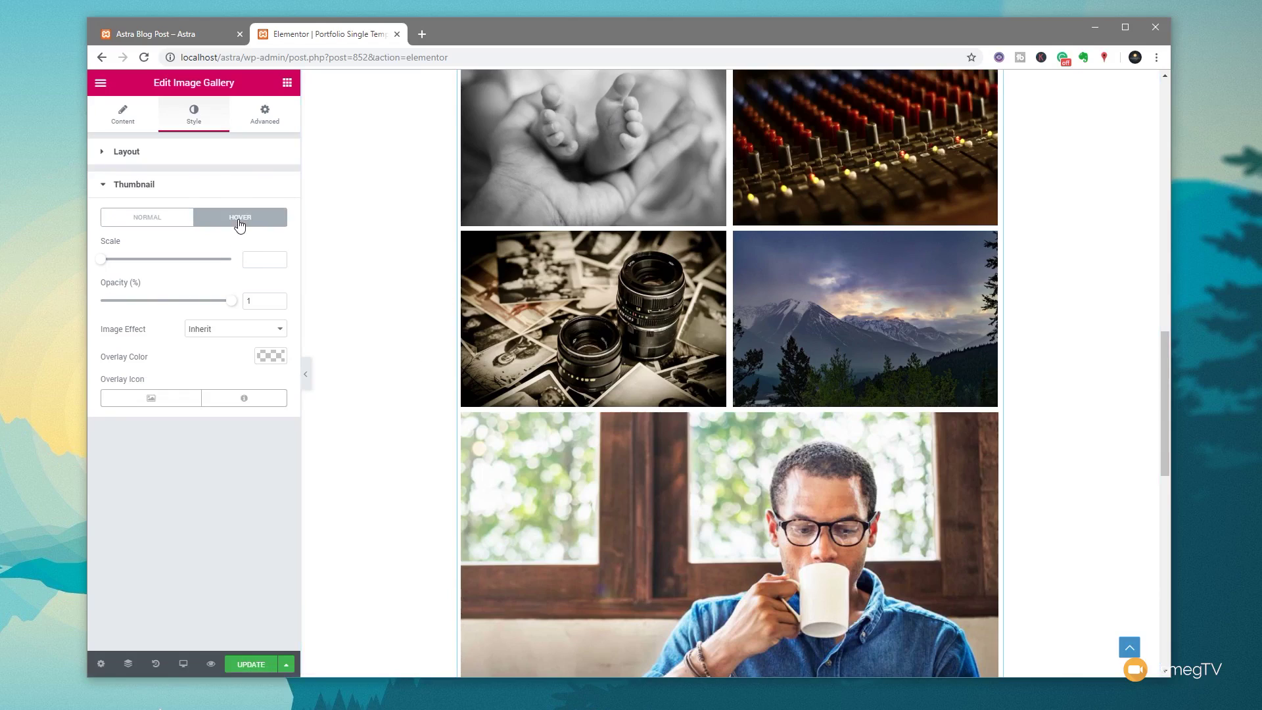
click(257, 400)
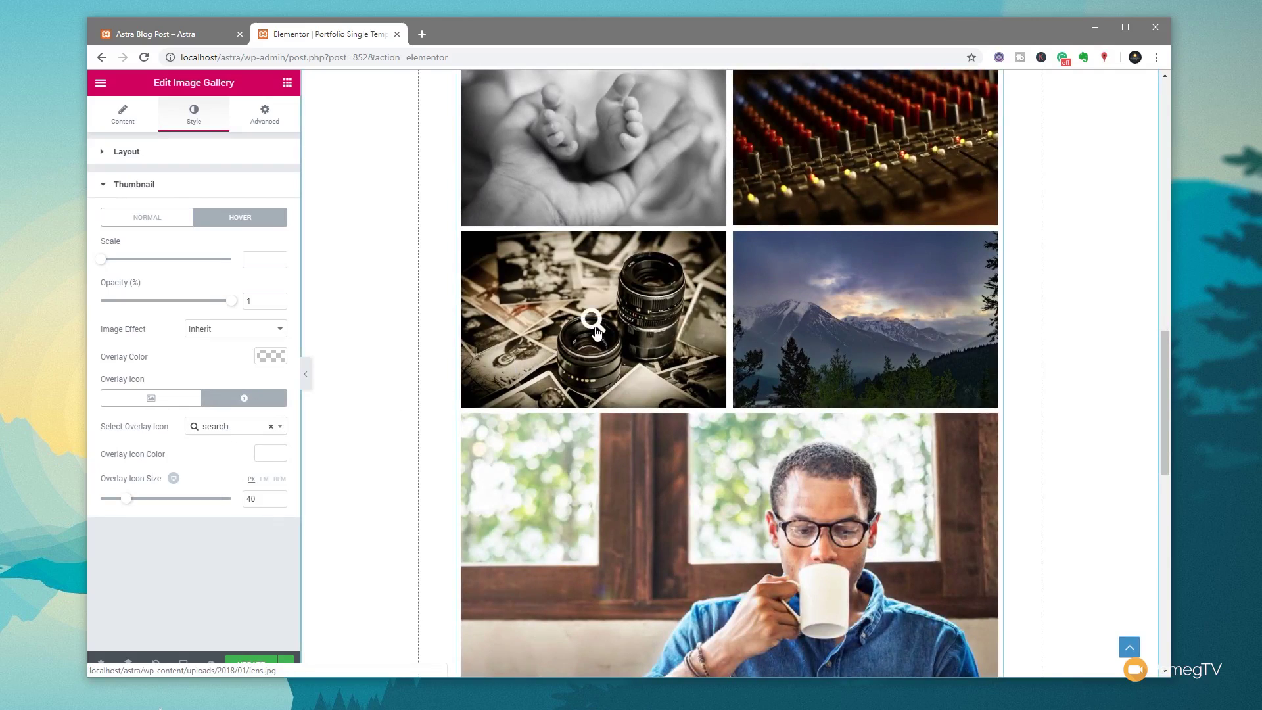
mouse_move(590, 173)
Pick a dark grey overlay colour and lower its alpha to make it semi-transparent.
click(277, 358)
click(172, 433)
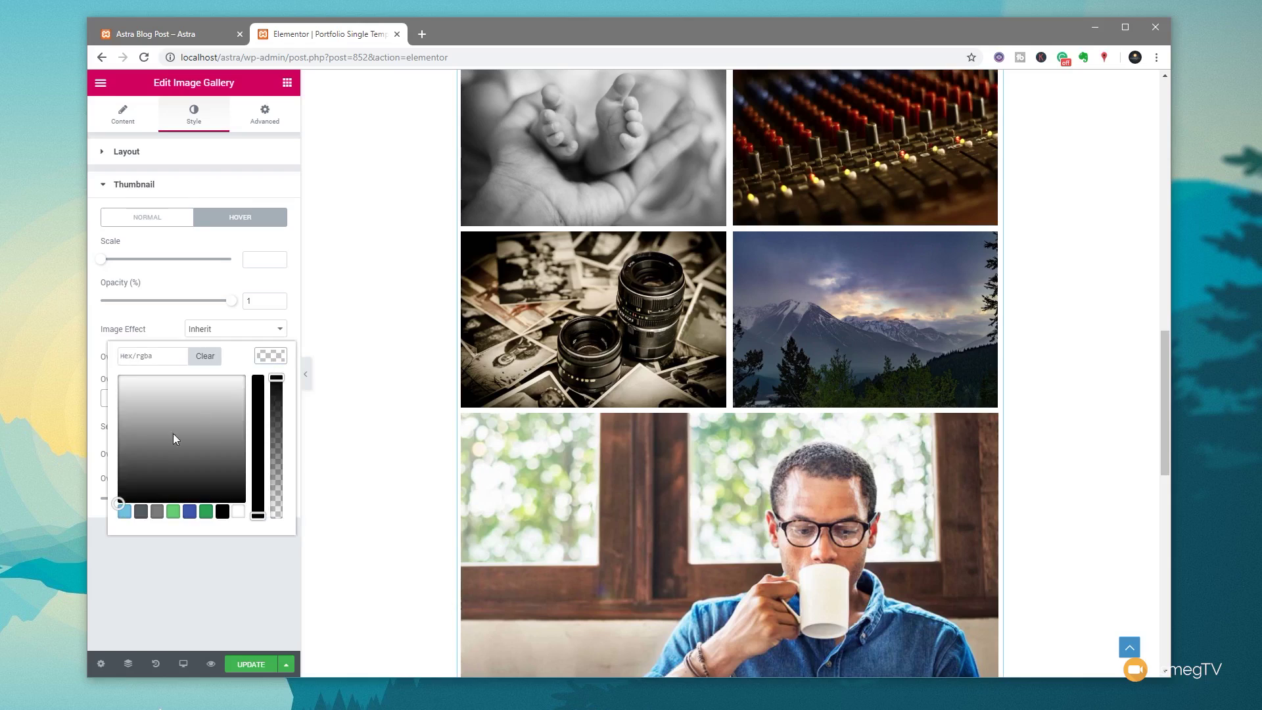
click(272, 349)
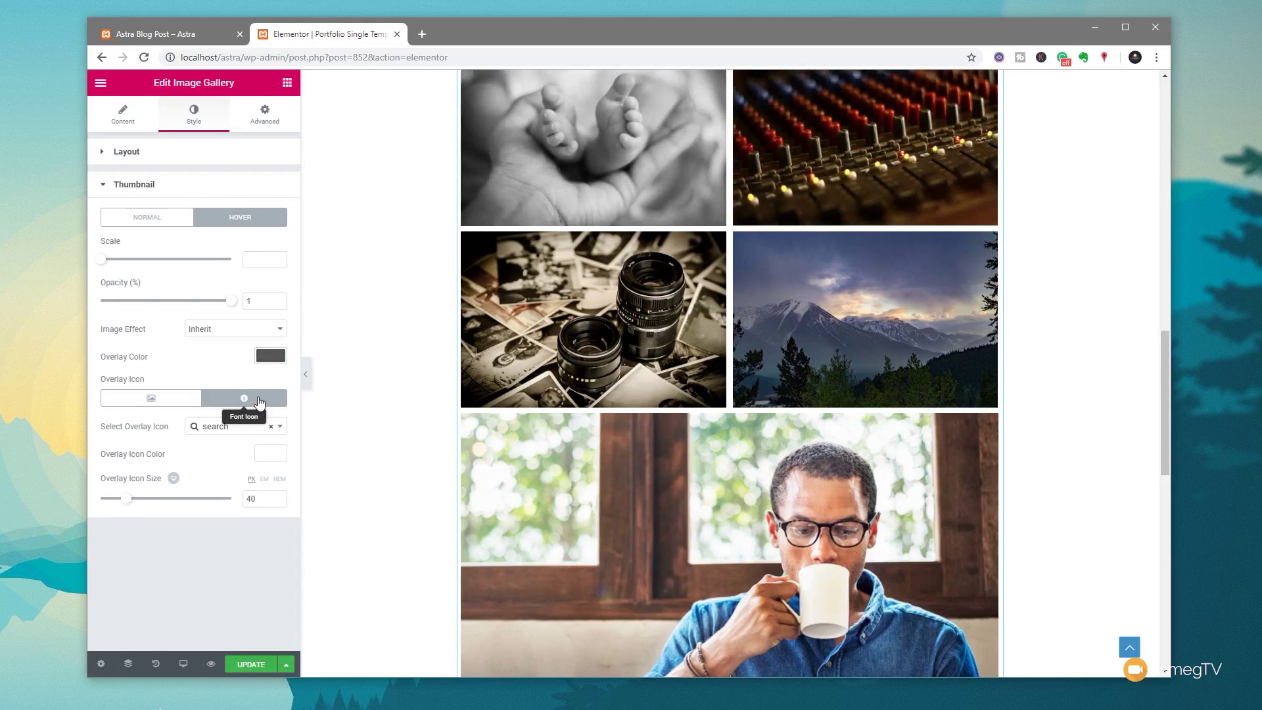
click(268, 358)
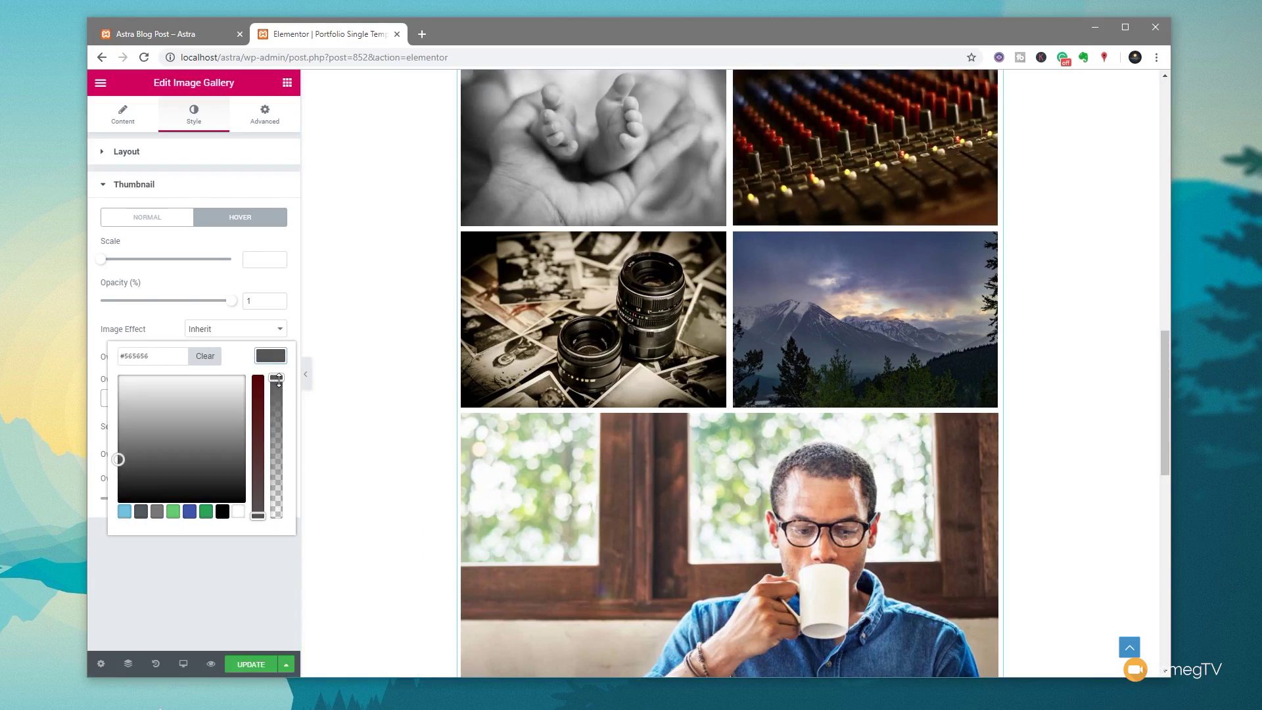
drag(276, 383, 276, 480)
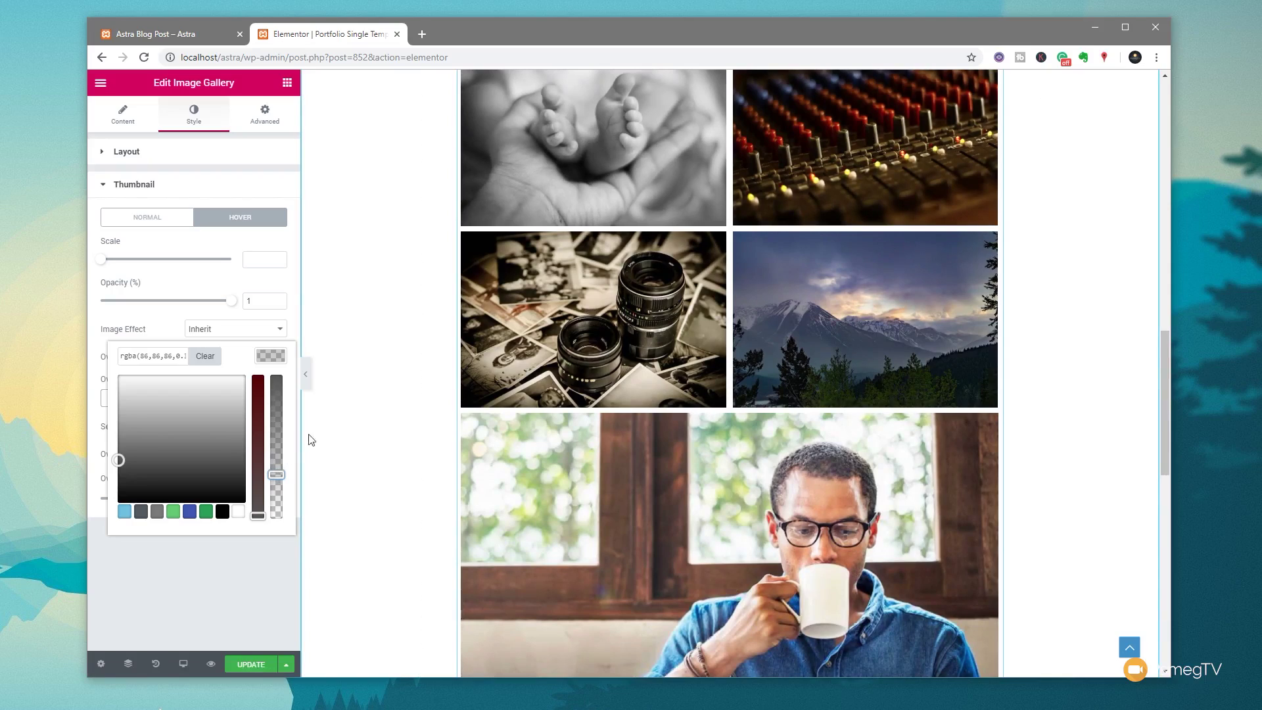
click(268, 356)
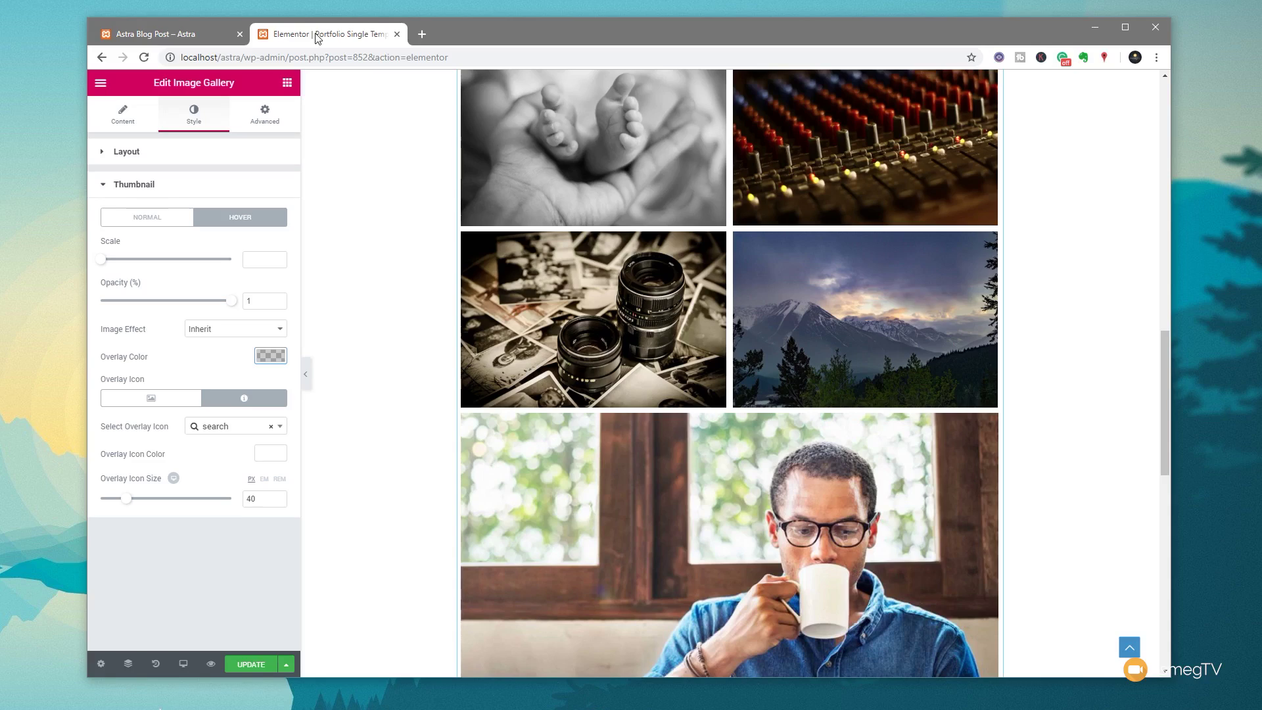
Update the template, then reload the Astra Blog Post page and scroll down to the gallery.
click(255, 666)
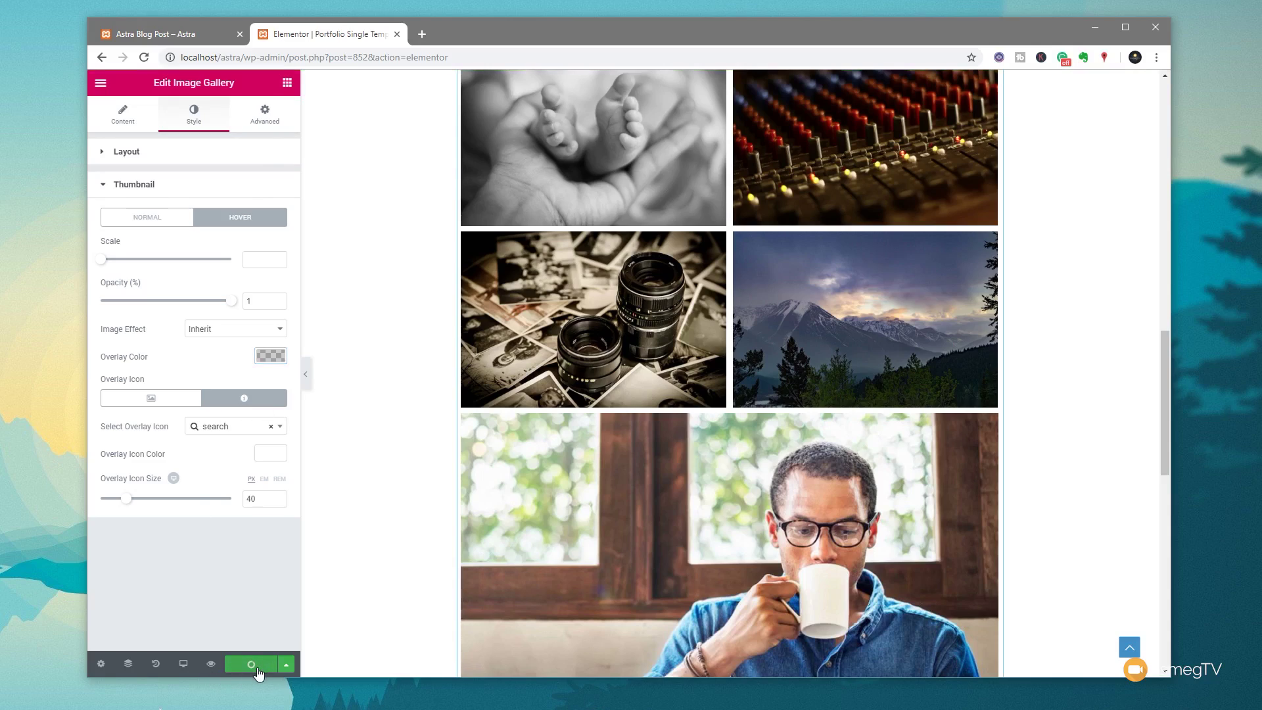
click(160, 36)
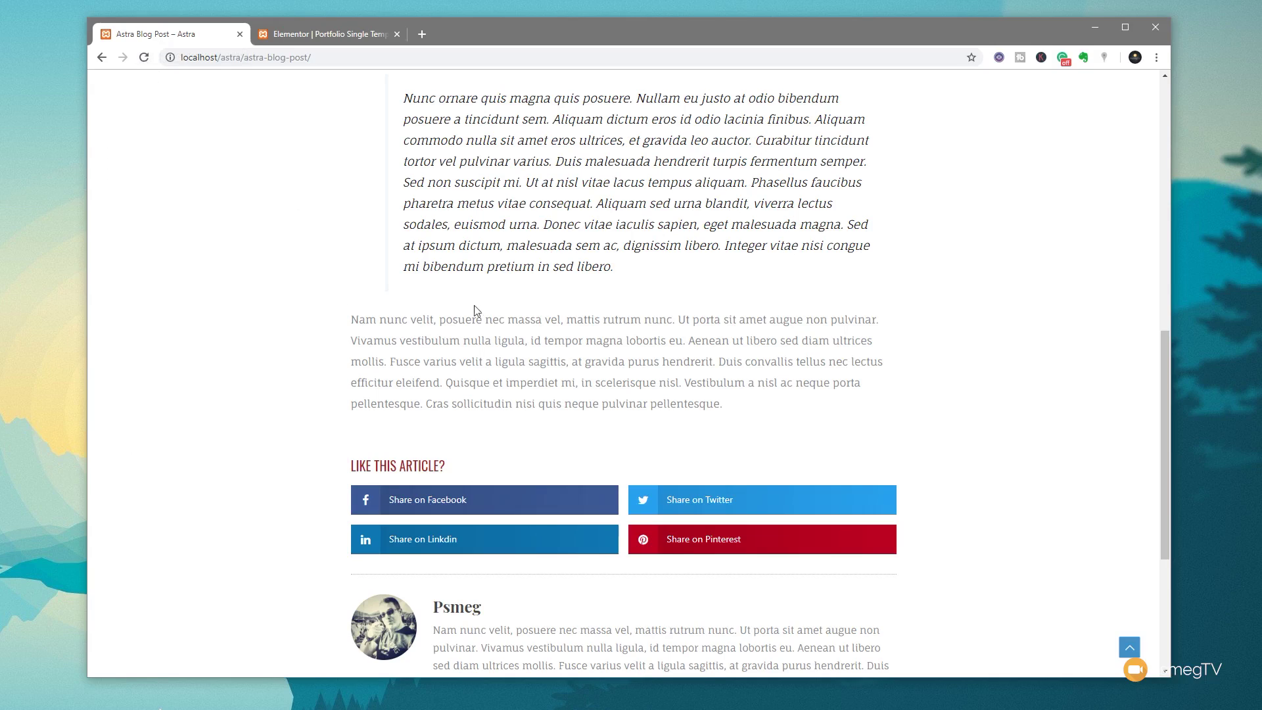
click(144, 57)
scroll(136, 408, down, 3)
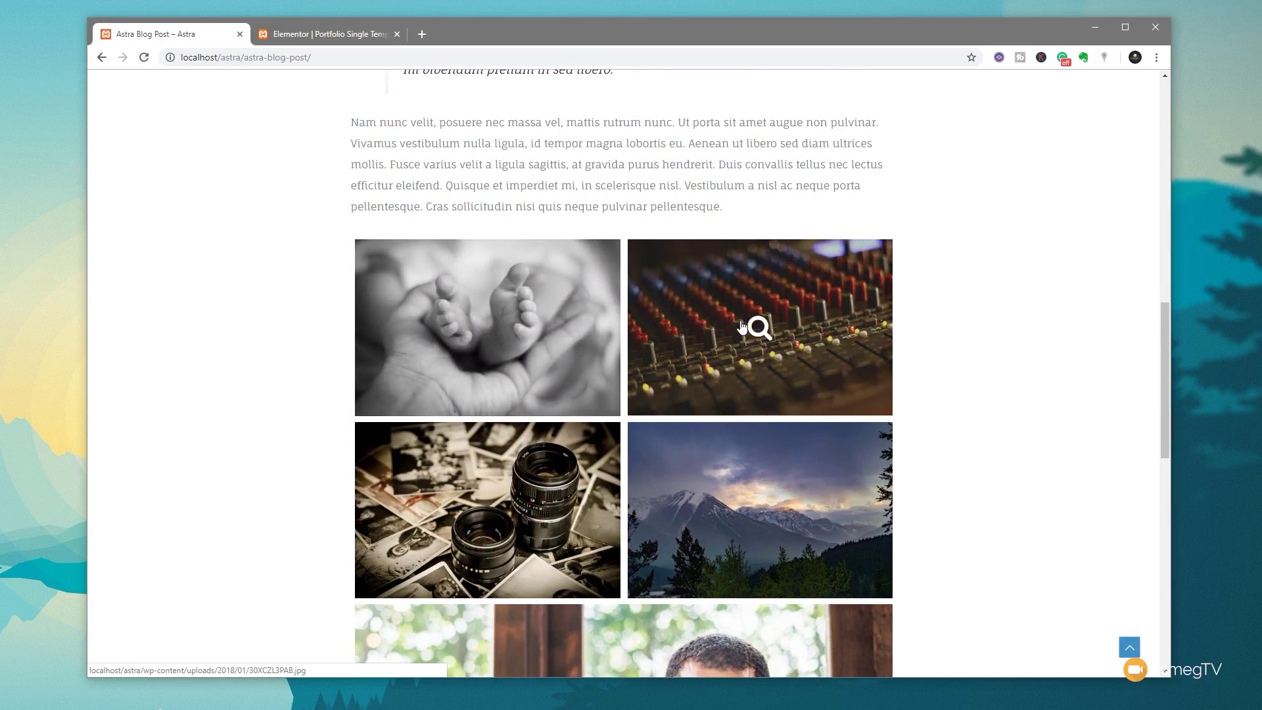
scroll(217, 493, down, 3)
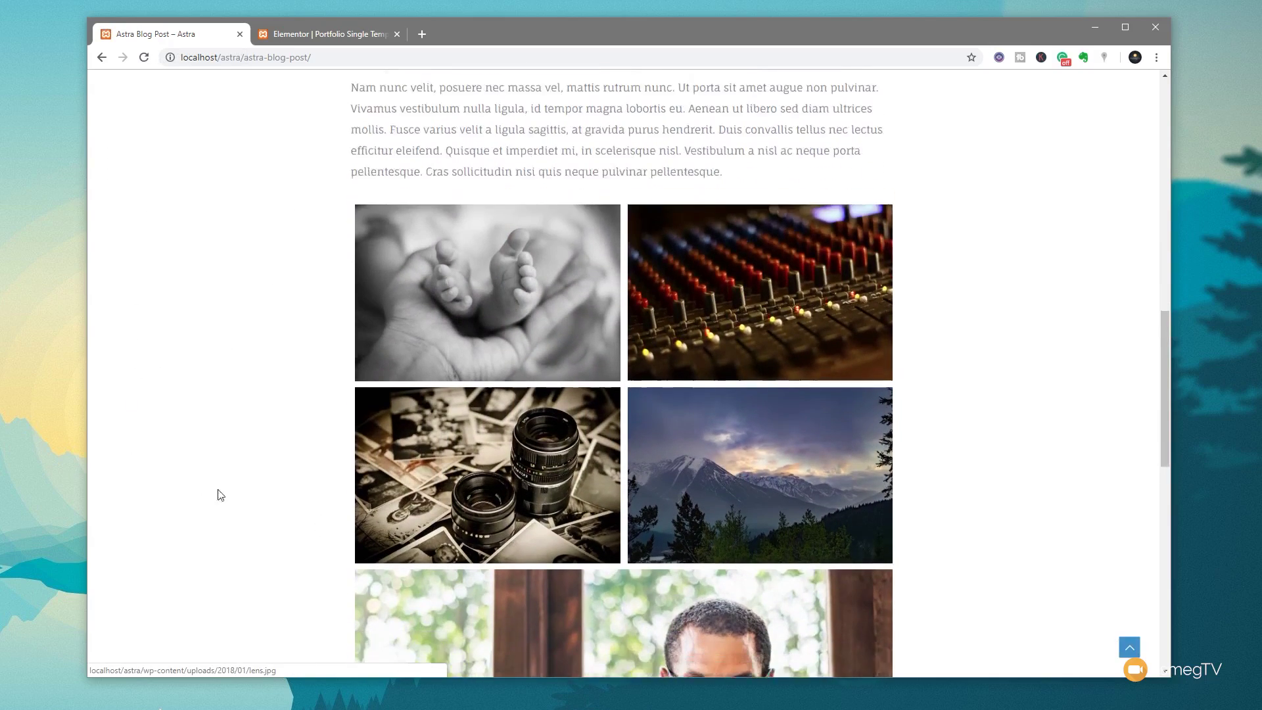
scroll(260, 480, down, 2)
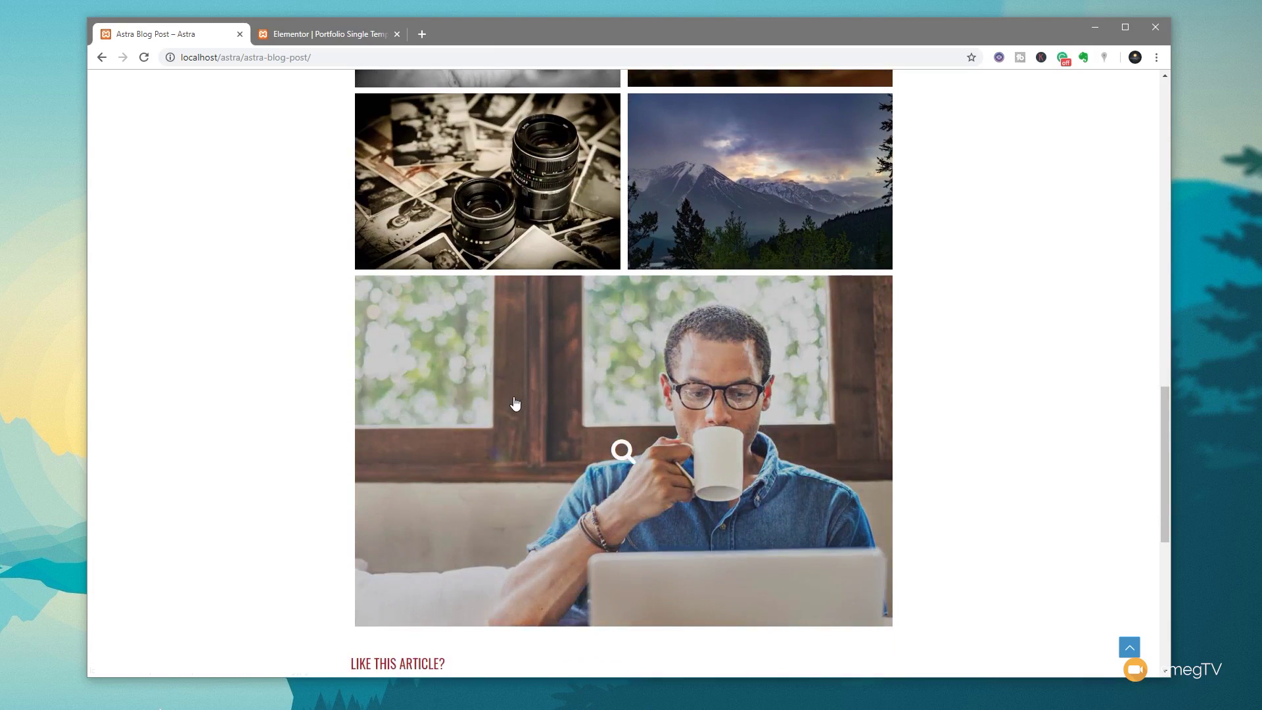
Open the coffee-drinking man photo in the lightbox, advance three images, then close it.
click(512, 395)
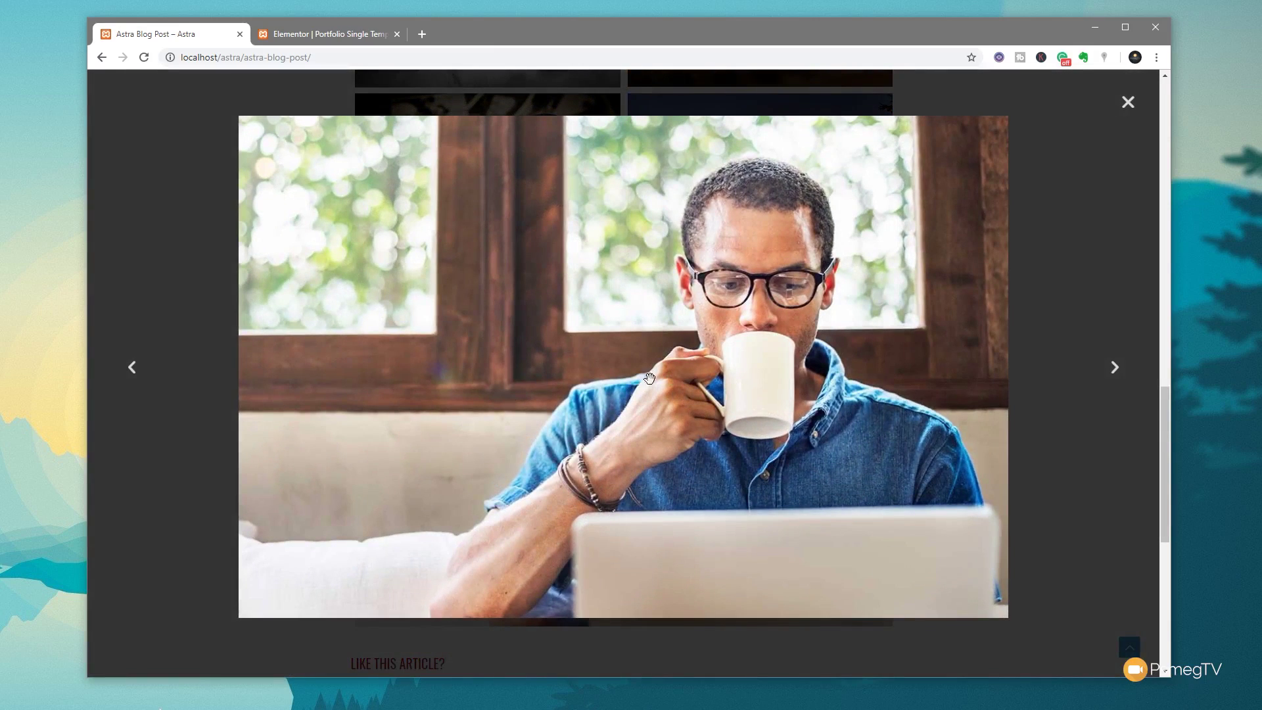
click(1122, 377)
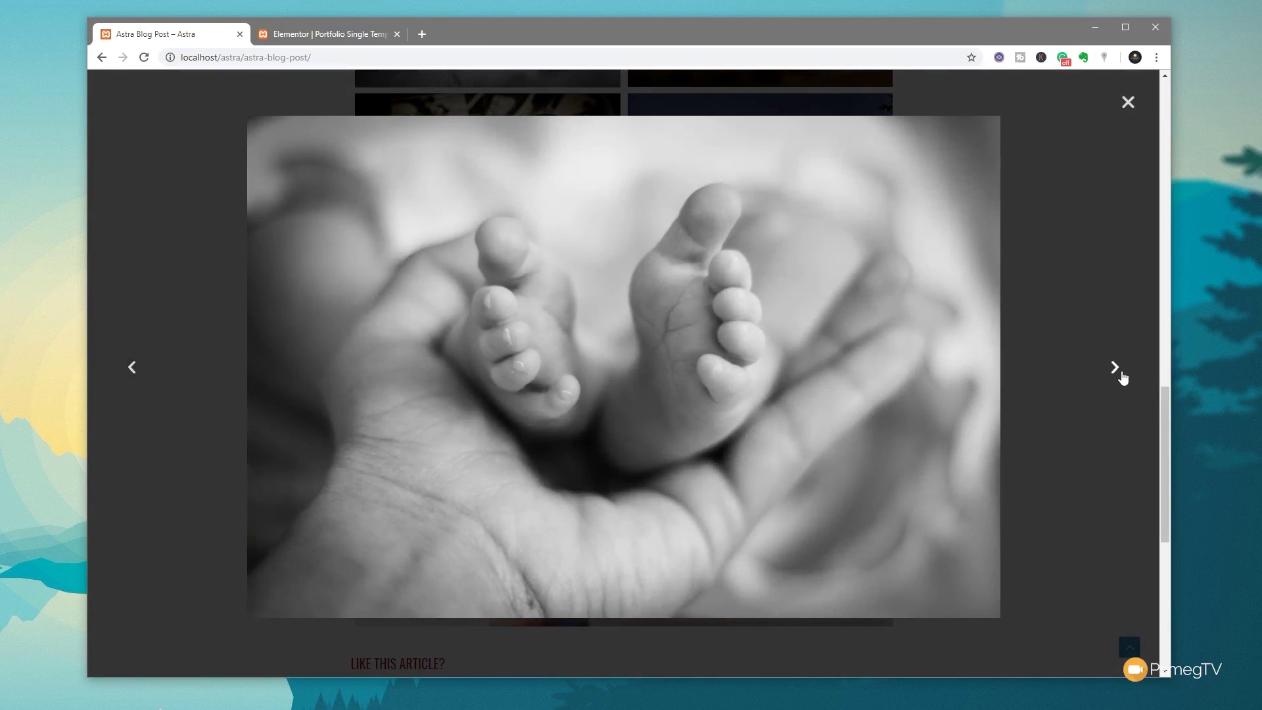
click(1121, 376)
click(1121, 377)
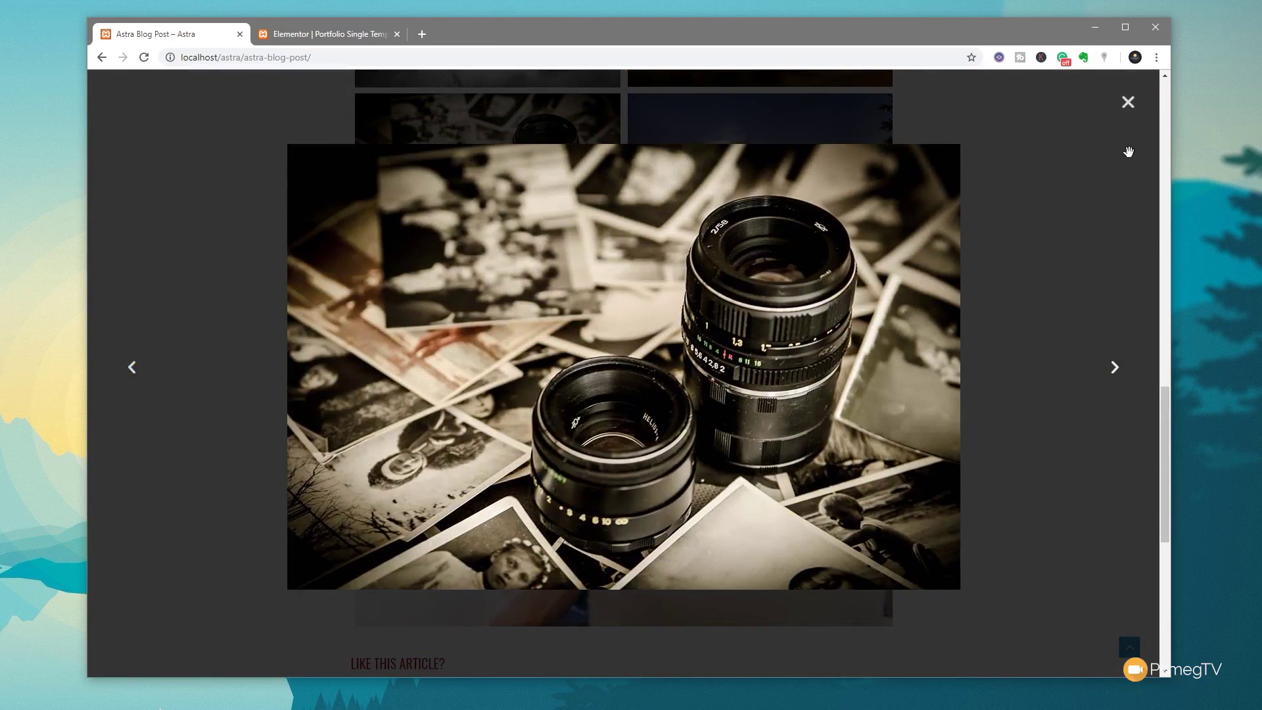
click(1128, 103)
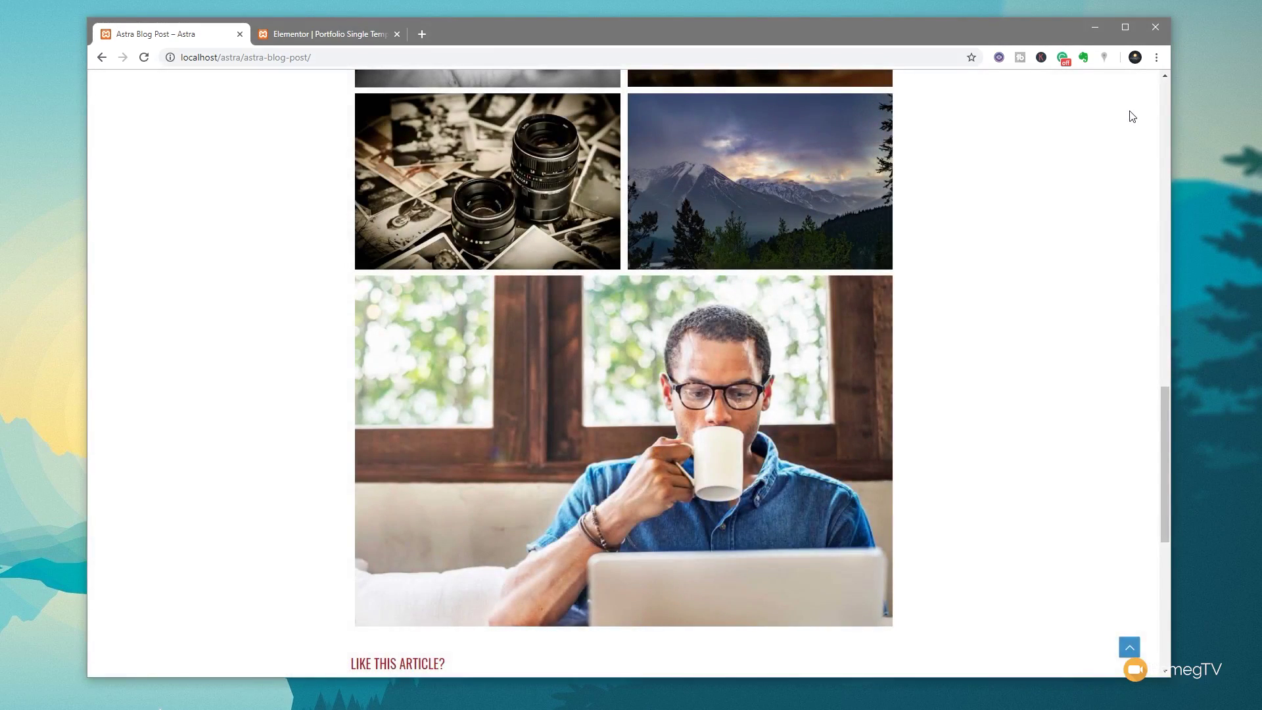